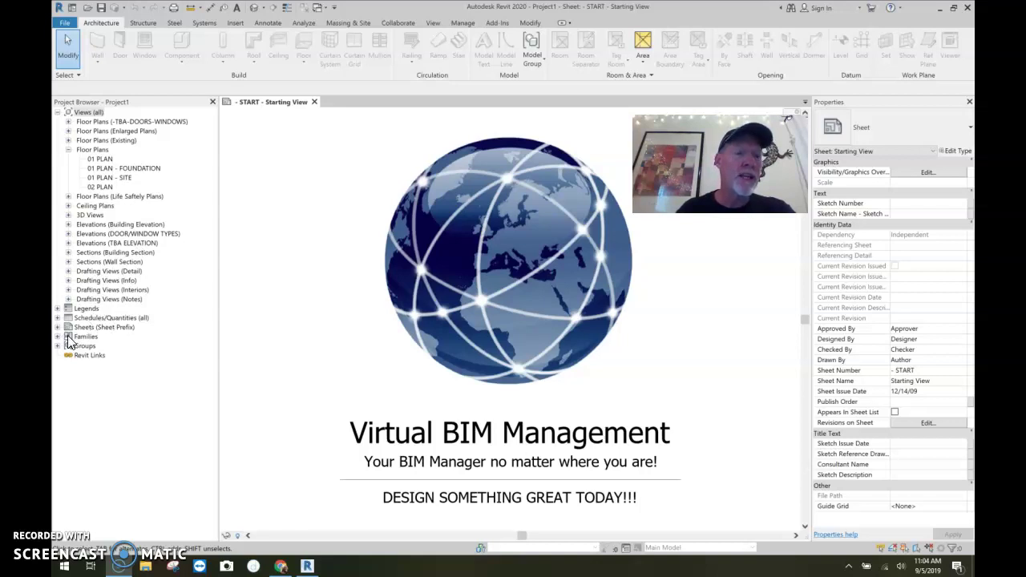
Step: Expand Sheets (Sheet Prefix) and the A group to list sheets A101 through A901
{"action": "left_click", "coordinate": [58, 328]}
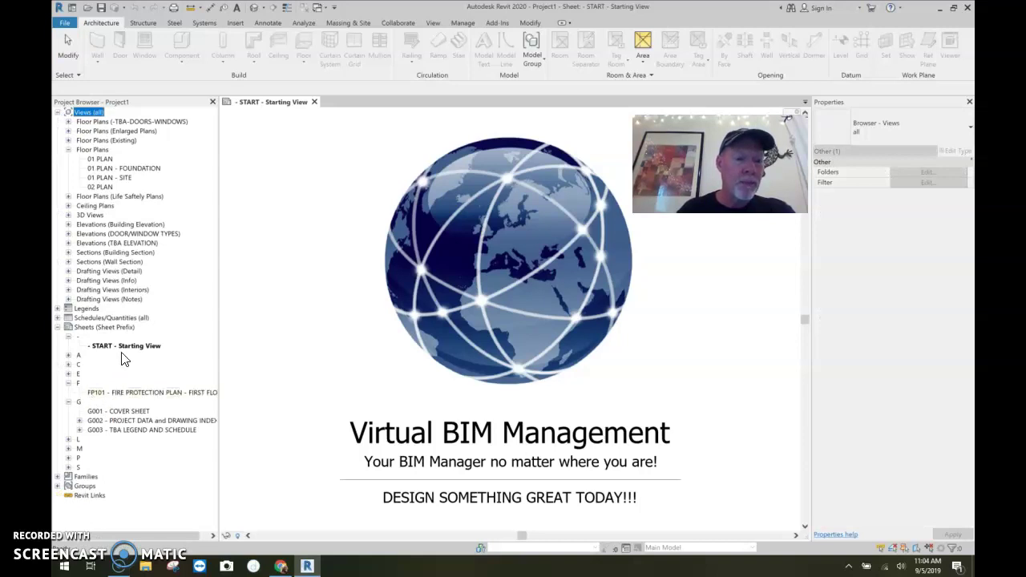
{"action": "left_click", "coordinate": [67, 356]}
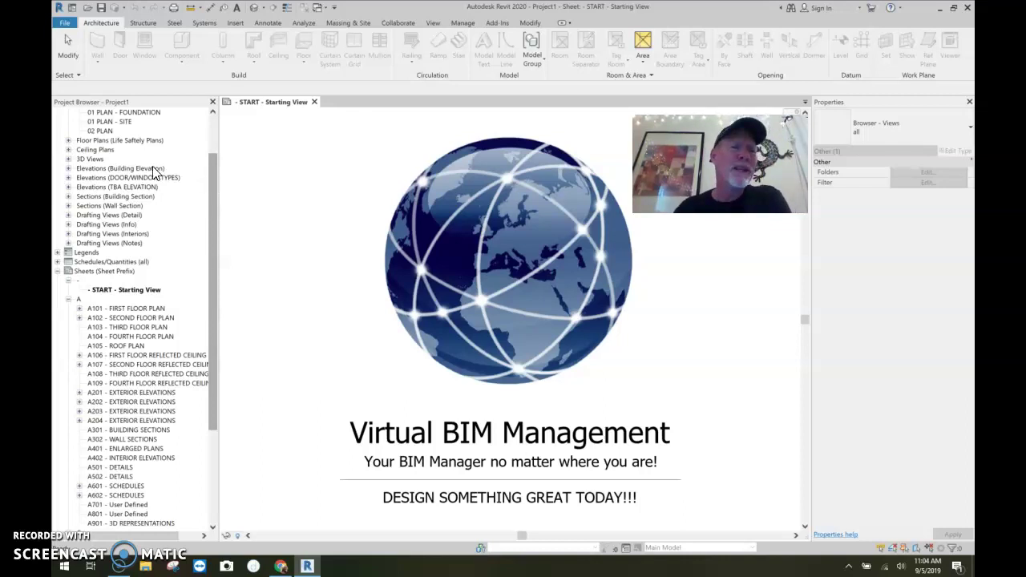
Step: Open the DWG Export dialog from File > Export > CAD Formats > DWG
{"action": "left_click", "coordinate": [65, 24]}
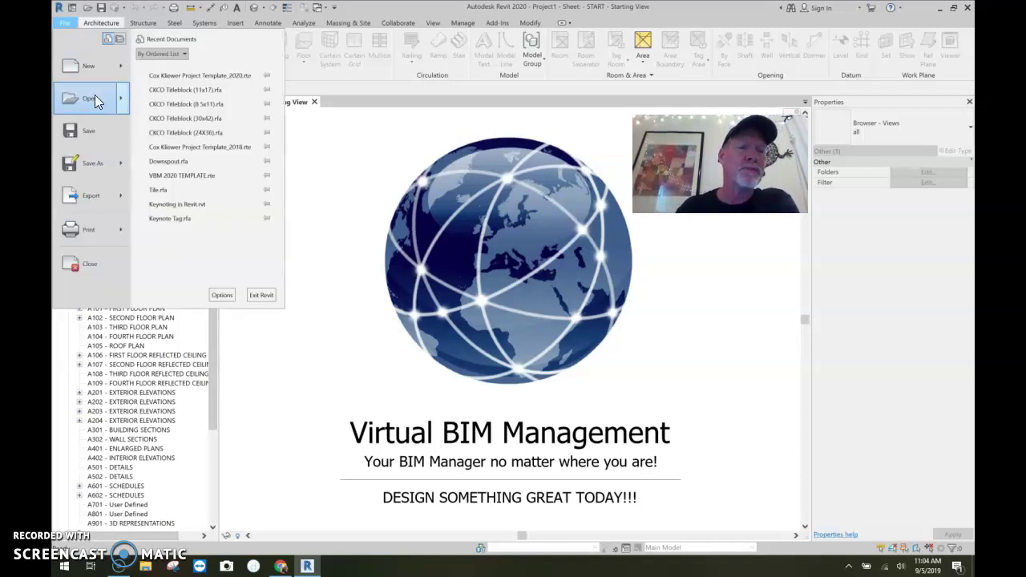
{"action": "mouse_move", "coordinate": [94, 199]}
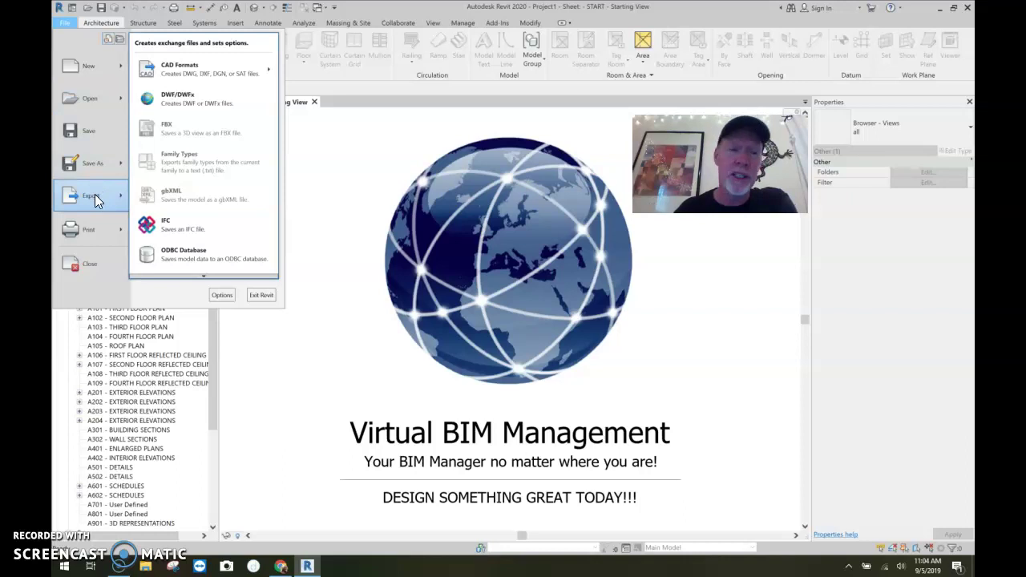
{"action": "mouse_move", "coordinate": [187, 70]}
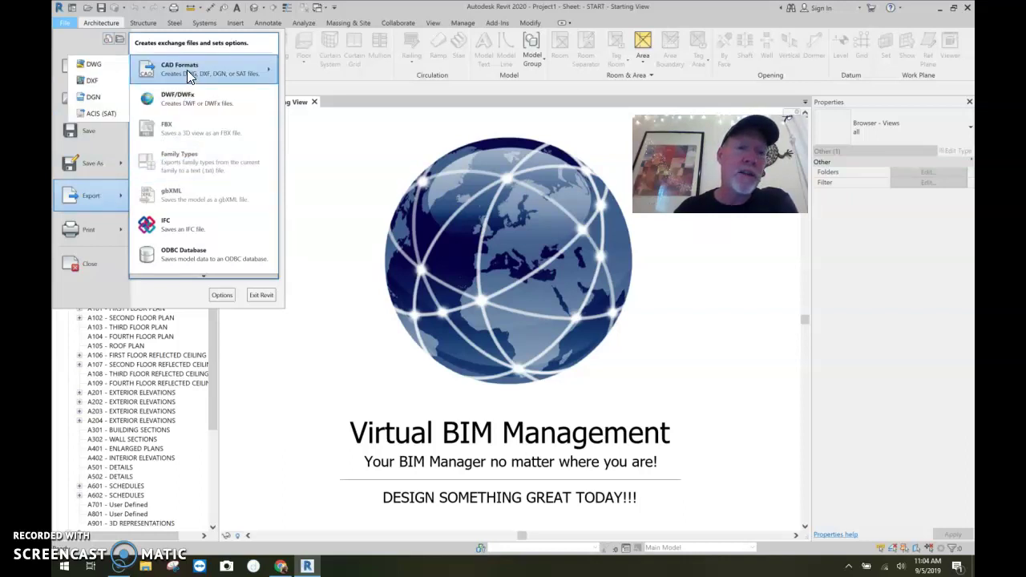
{"action": "left_click", "coordinate": [95, 66]}
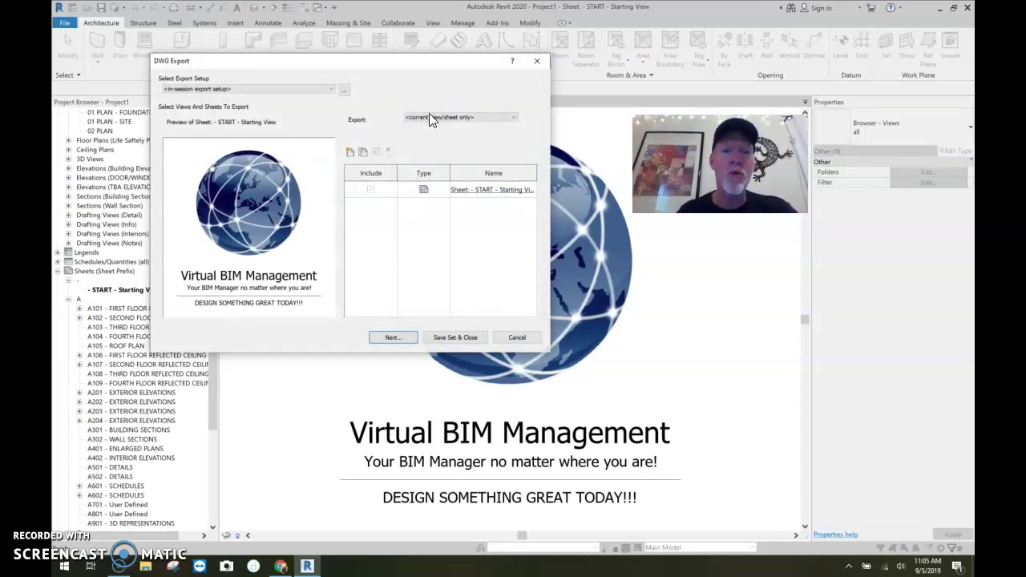
Step: Set Export to the in-session view/sheet set and list only Sheets in the Model
{"action": "left_click", "coordinate": [515, 120]}
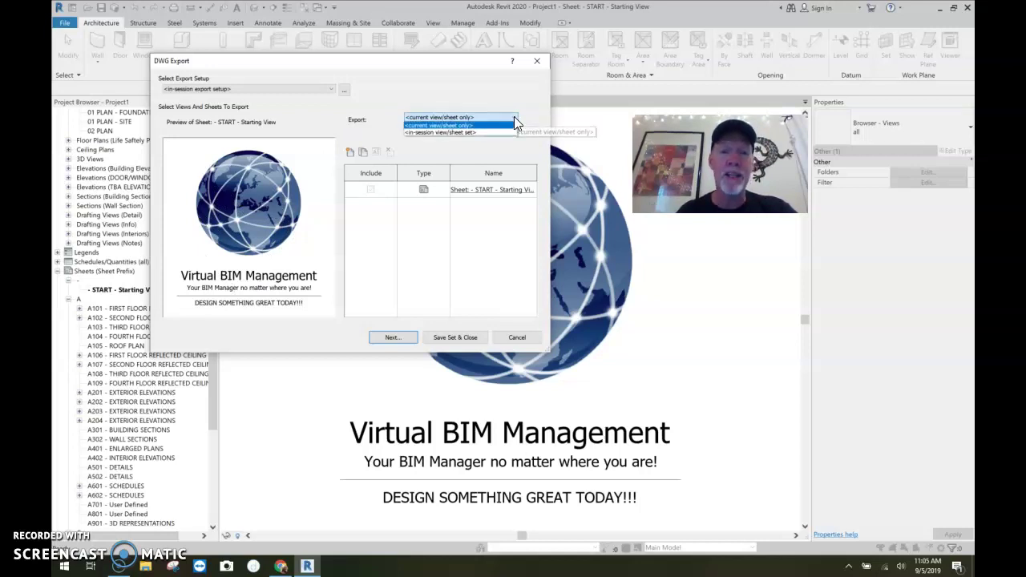
{"action": "left_click", "coordinate": [454, 135]}
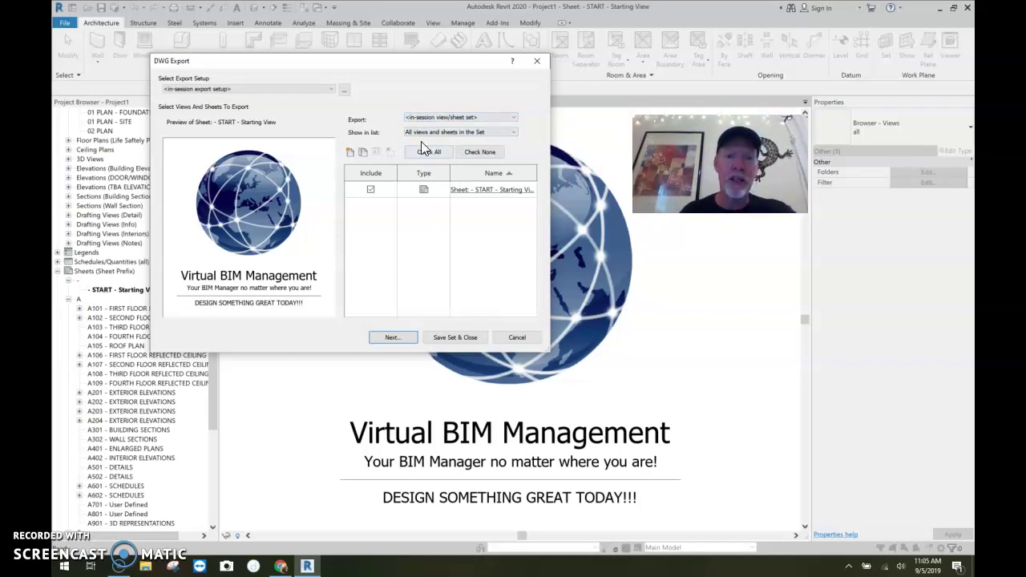
{"action": "left_click", "coordinate": [515, 137]}
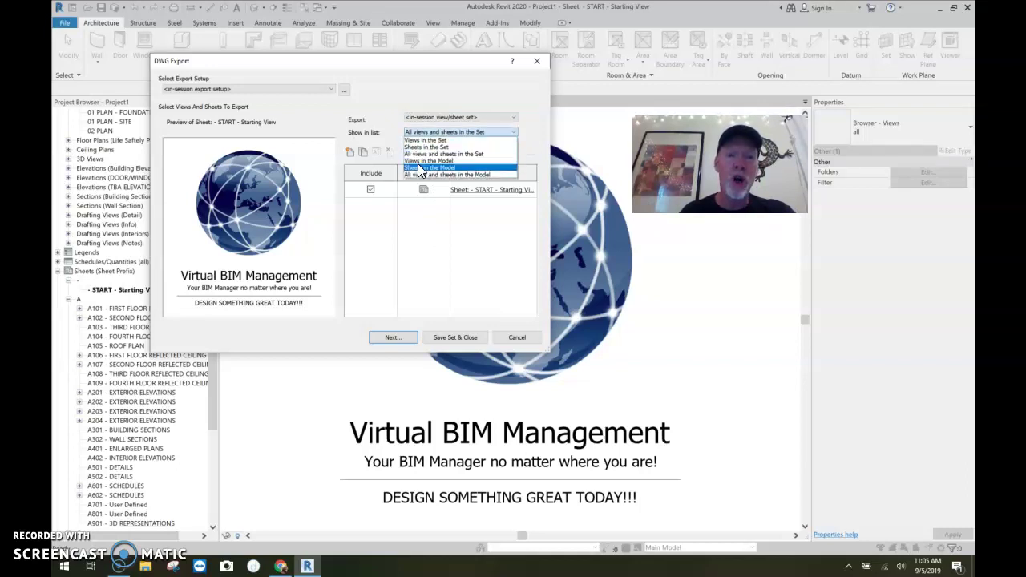
{"action": "left_click", "coordinate": [446, 161]}
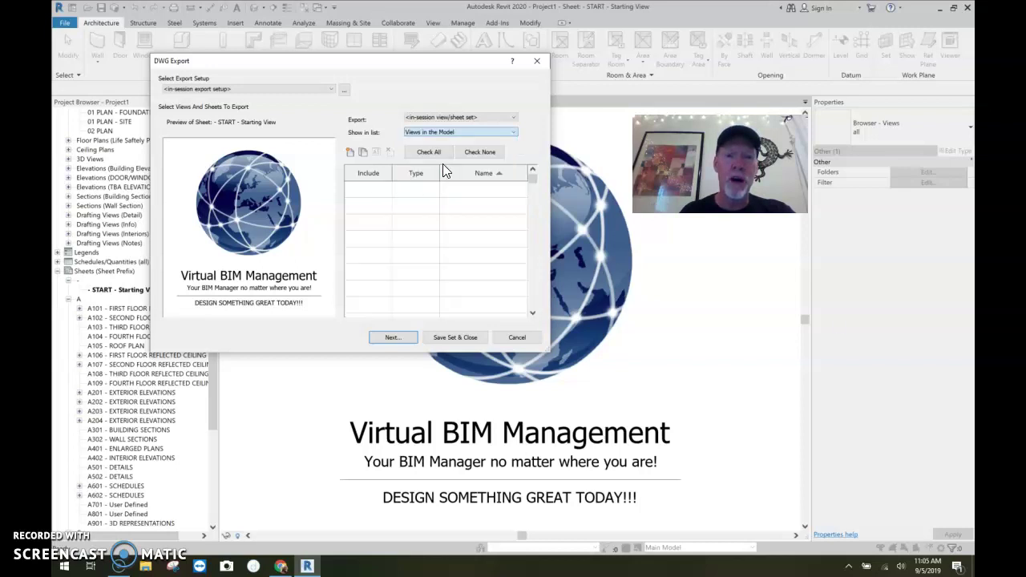
{"action": "left_click", "coordinate": [484, 133]}
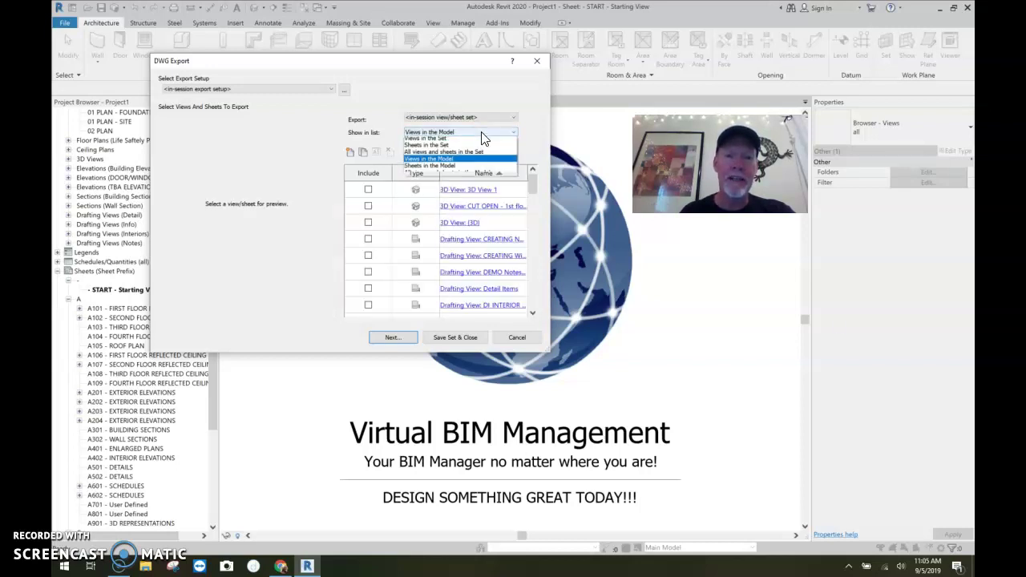
{"action": "left_click", "coordinate": [433, 169]}
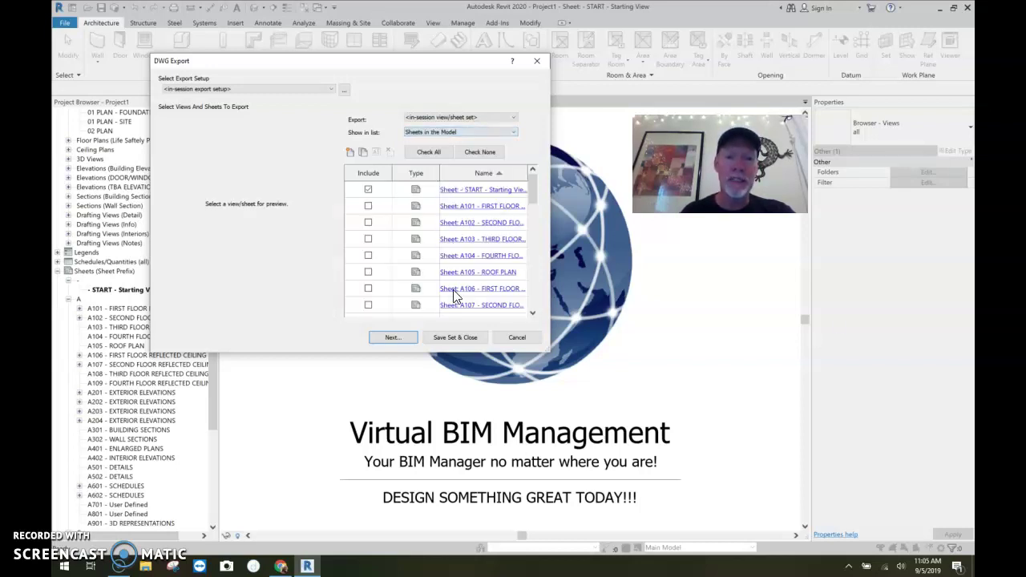
{"action": "mouse_move", "coordinate": [533, 193]}
{"action": "left_mouse_down"}
{"action": "mouse_move", "coordinate": [532, 275]}
{"action": "mouse_move", "coordinate": [532, 187]}
{"action": "left_mouse_up"}
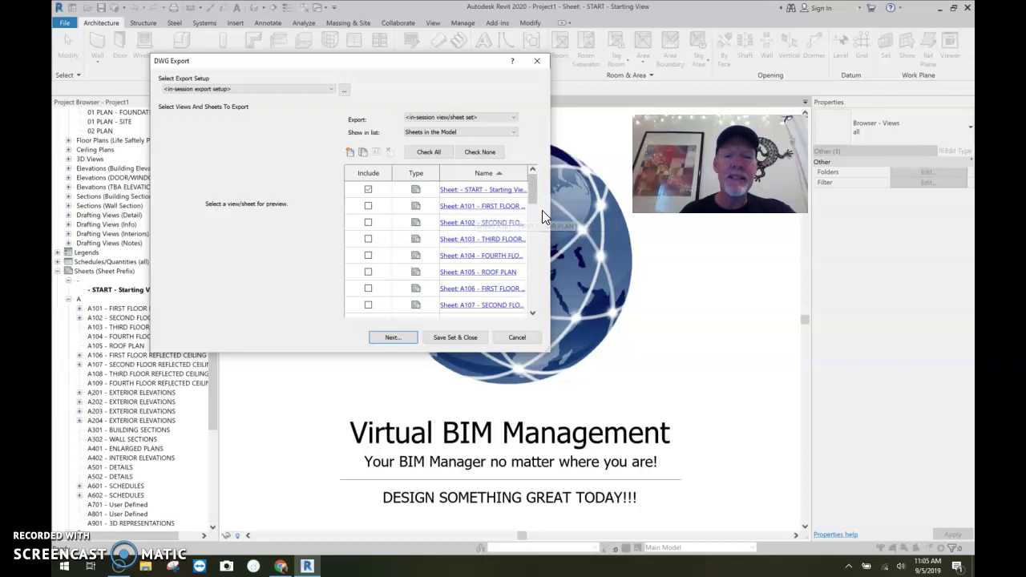
{"action": "left_click_drag", "start_coordinate": [550, 211], "coordinate": [615, 212]}
Step: Clear all sheets, include only A101–A104, then save the set and close
{"action": "left_click", "coordinate": [377, 206]}
{"action": "left_click", "coordinate": [377, 190]}
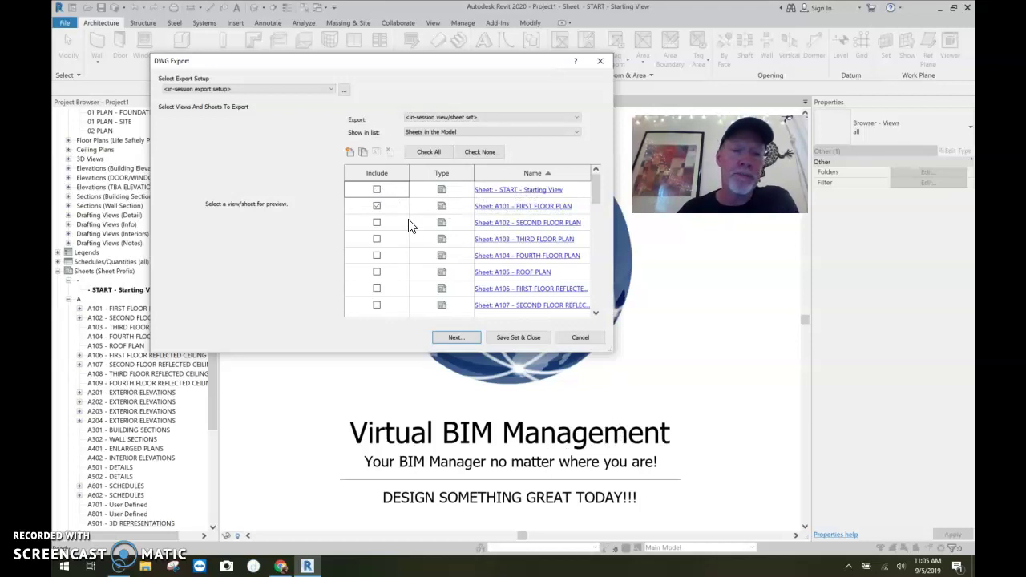
{"action": "left_click", "coordinate": [481, 152]}
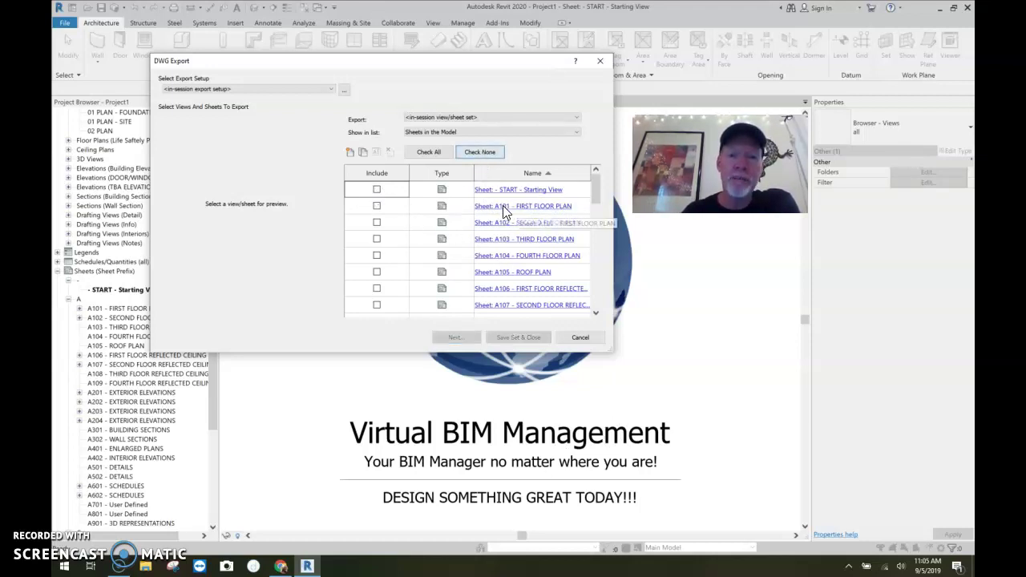
{"action": "left_click", "coordinate": [377, 206]}
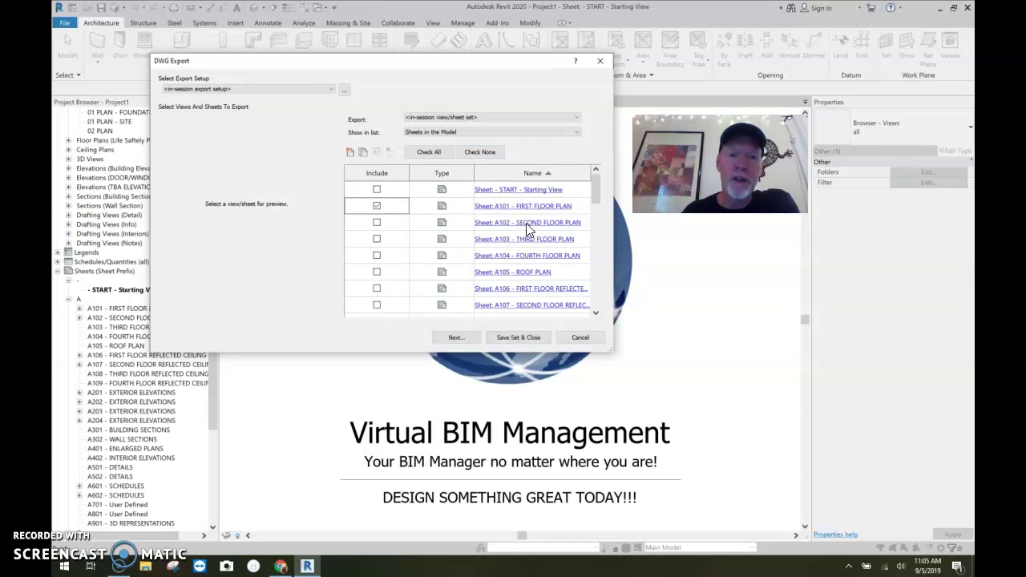
{"action": "left_click", "coordinate": [377, 223]}
{"action": "left_click", "coordinate": [377, 239]}
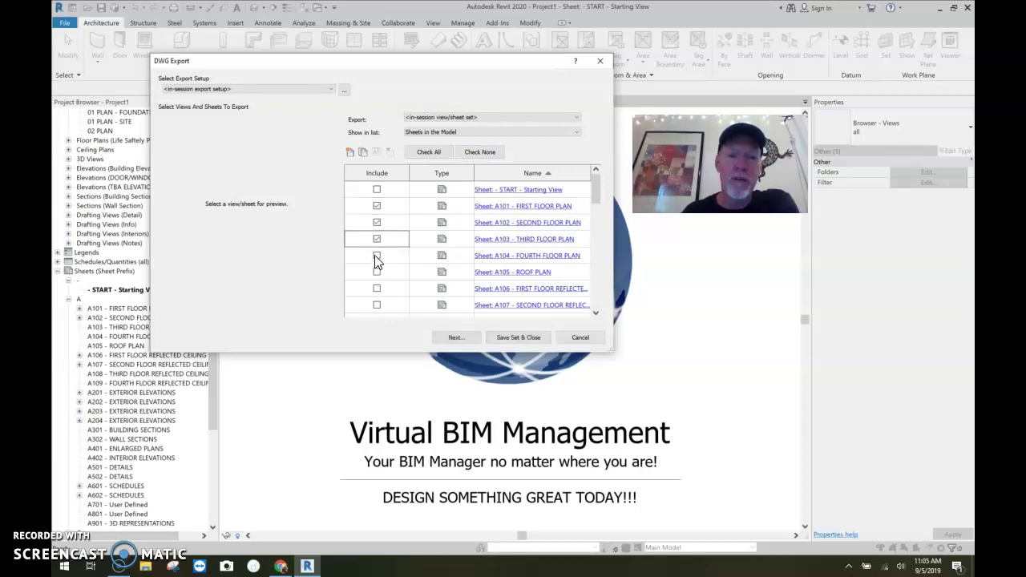
{"action": "left_click", "coordinate": [376, 257]}
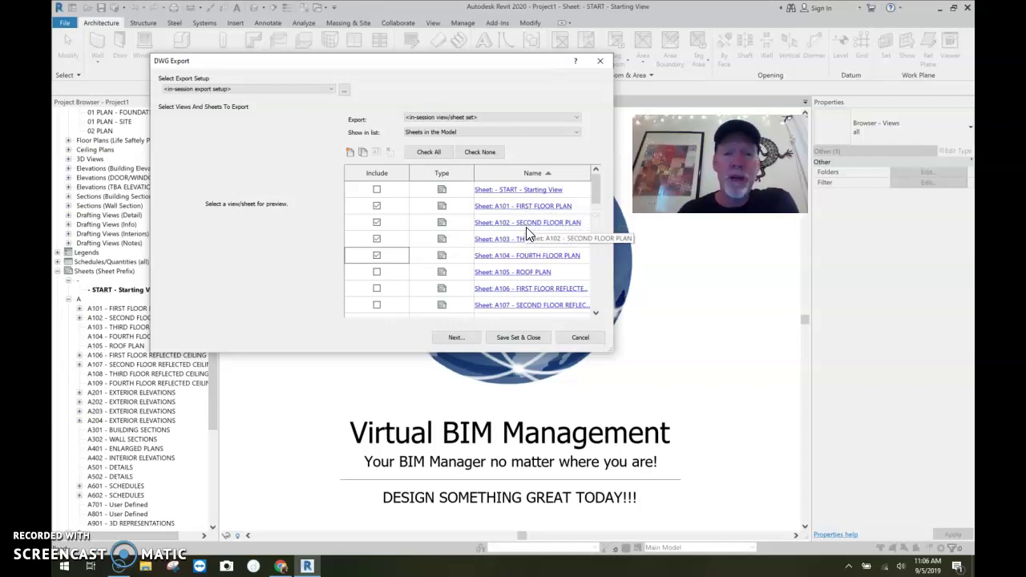
{"action": "left_click", "coordinate": [516, 338]}
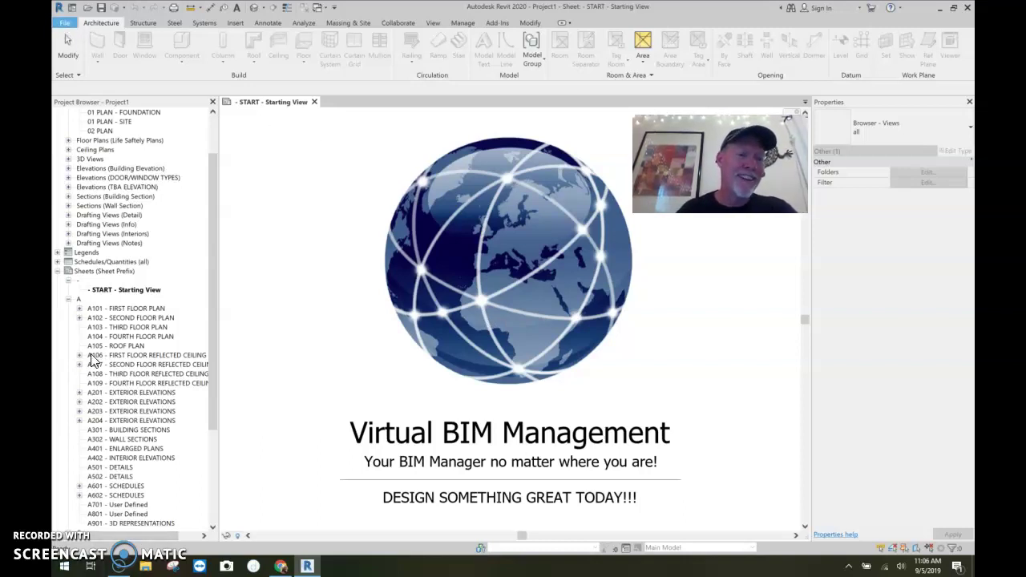
Step: Reopen the DWG Export dialog with the saved A101–A104 in-session sheet set
{"action": "left_click", "coordinate": [64, 22]}
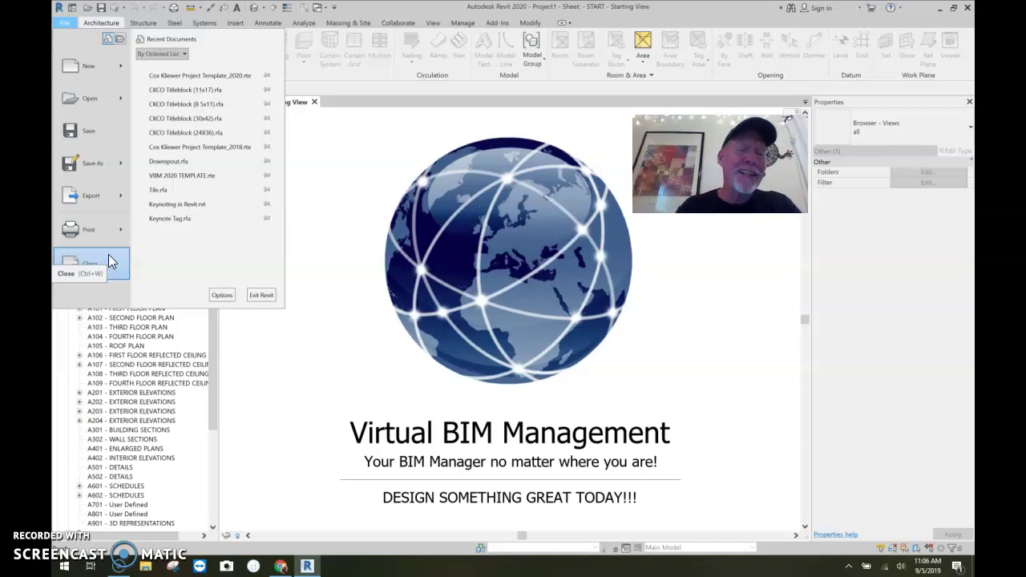
{"action": "mouse_move", "coordinate": [93, 202]}
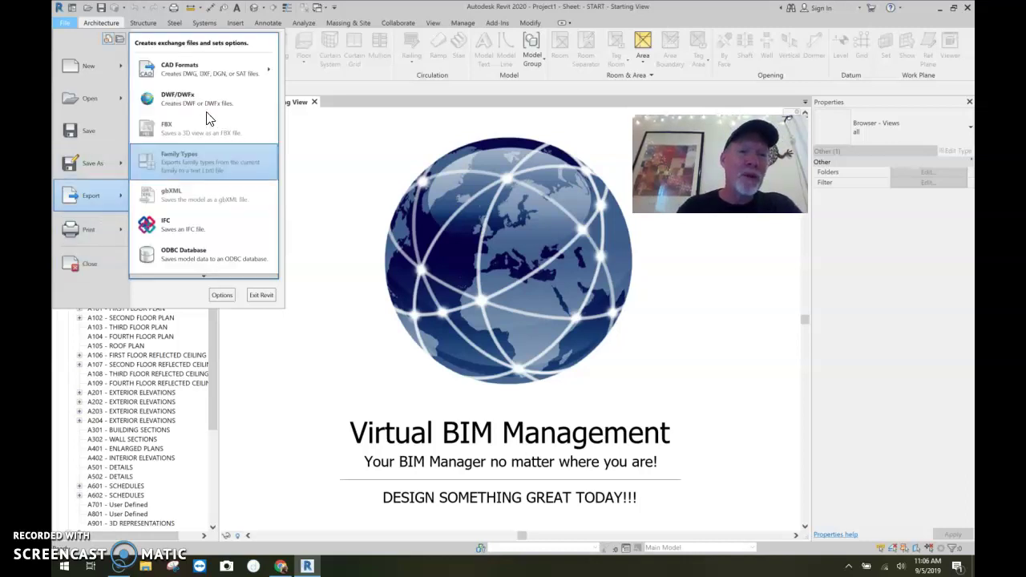
{"action": "mouse_move", "coordinate": [210, 68]}
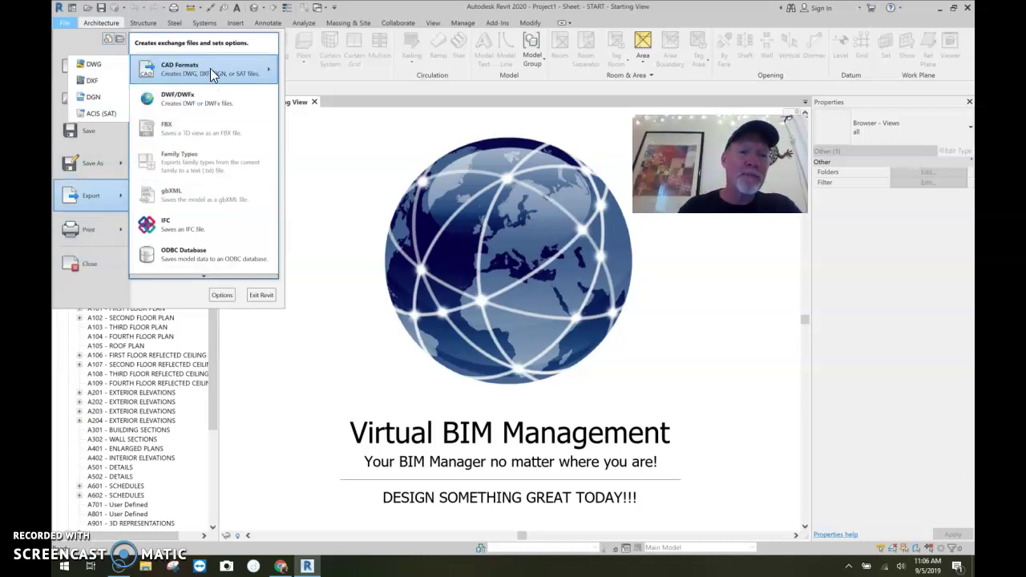
{"action": "left_click", "coordinate": [100, 66]}
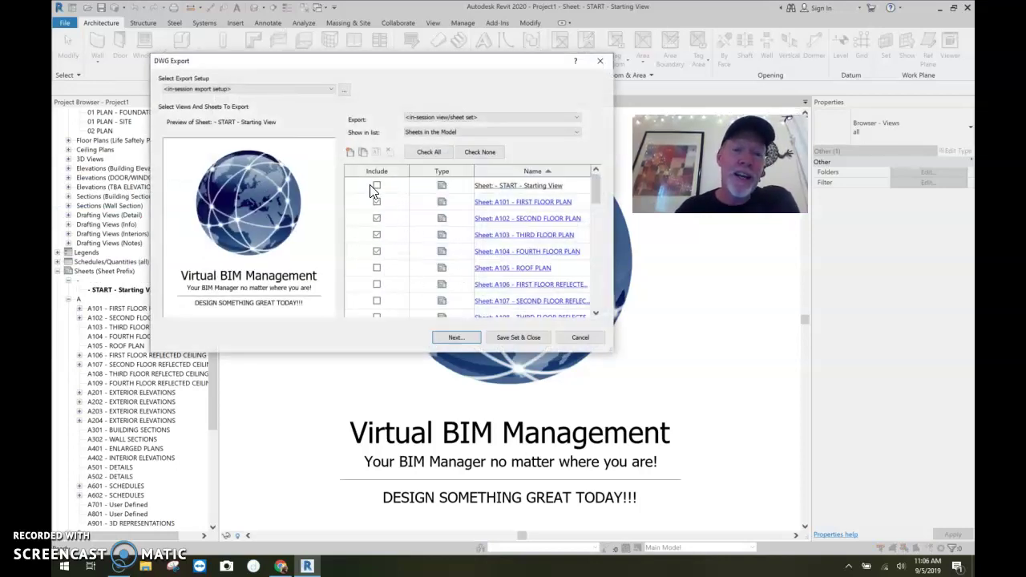
Step: Create a new DENTIST OFFICE folder in the save dialog and open it as the destination
{"action": "left_click", "coordinate": [456, 338]}
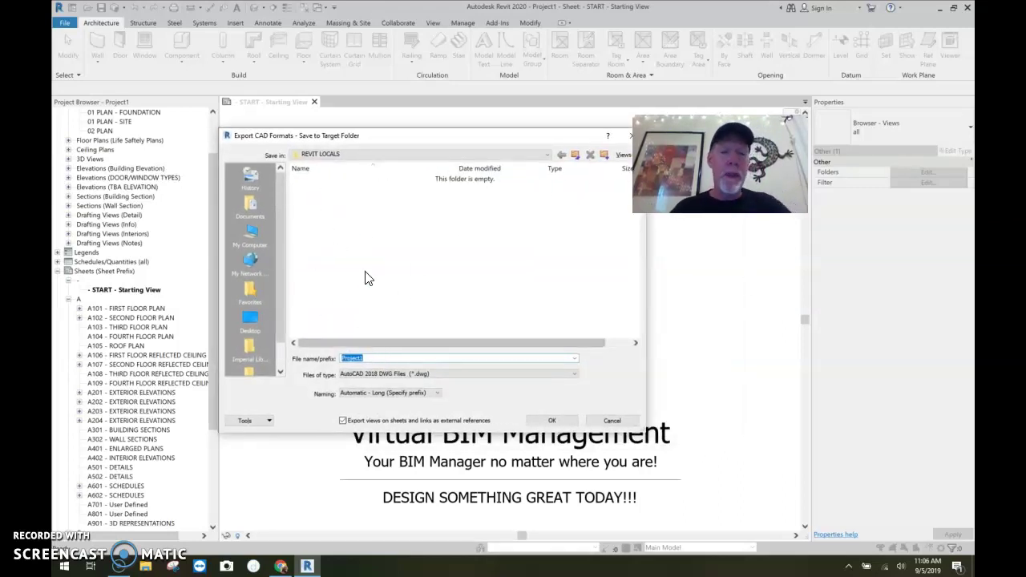
{"action": "left_click_drag", "start_coordinate": [421, 137], "coordinate": [389, 115]}
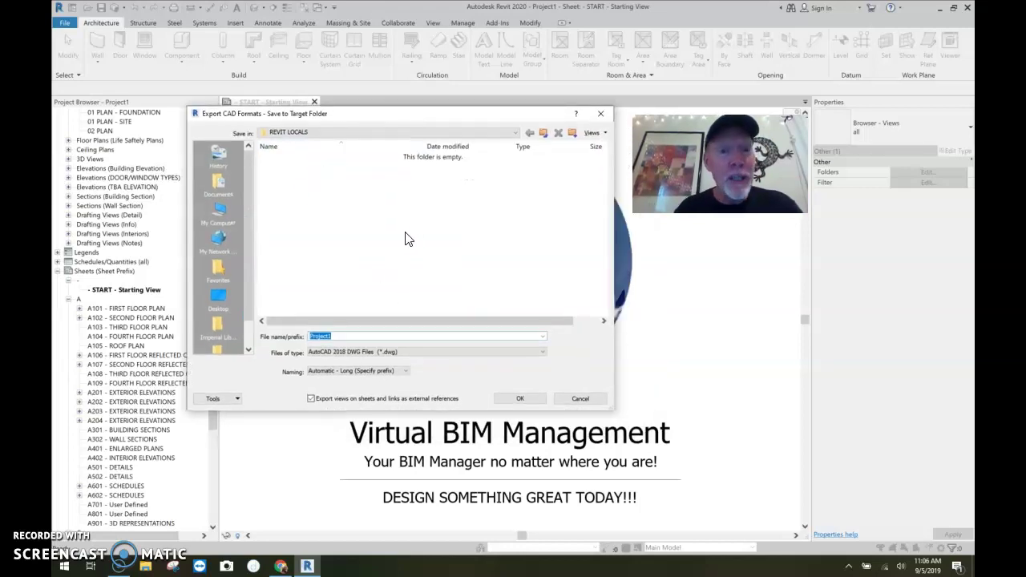
{"action": "left_click", "coordinate": [573, 134]}
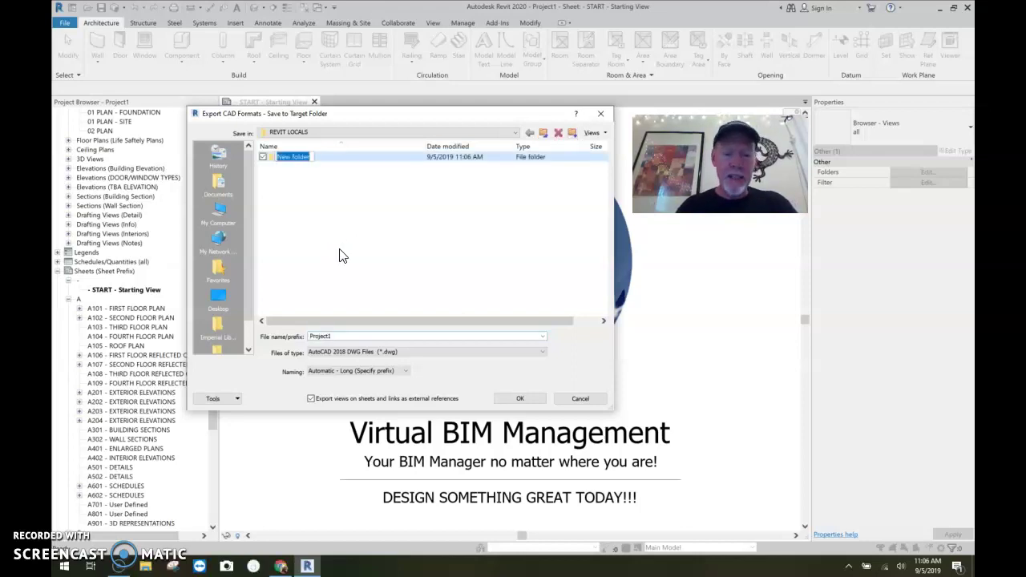
{"action": "type", "text": "DENT"}
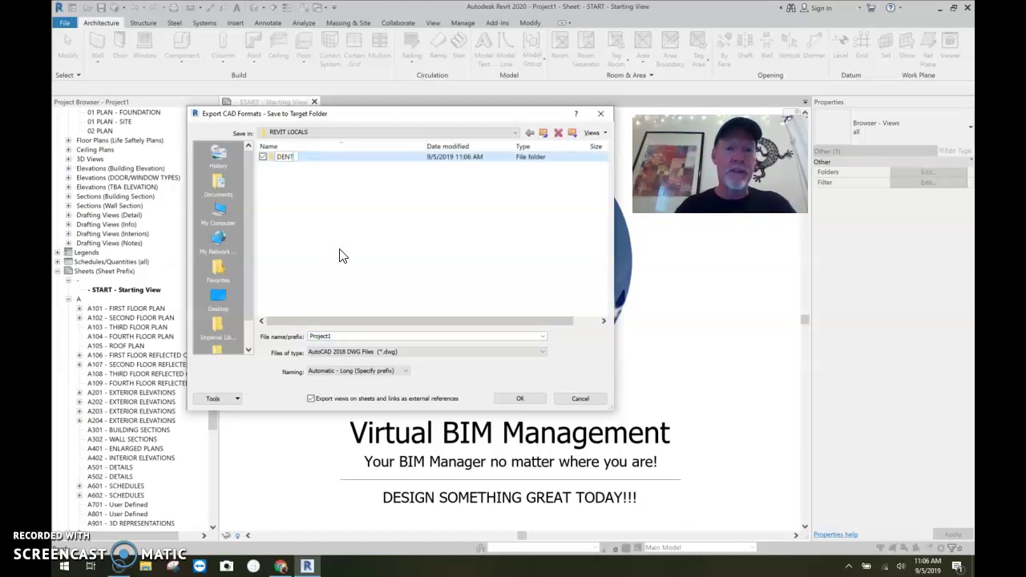
{"action": "type", "text": "IST OFFICE"}
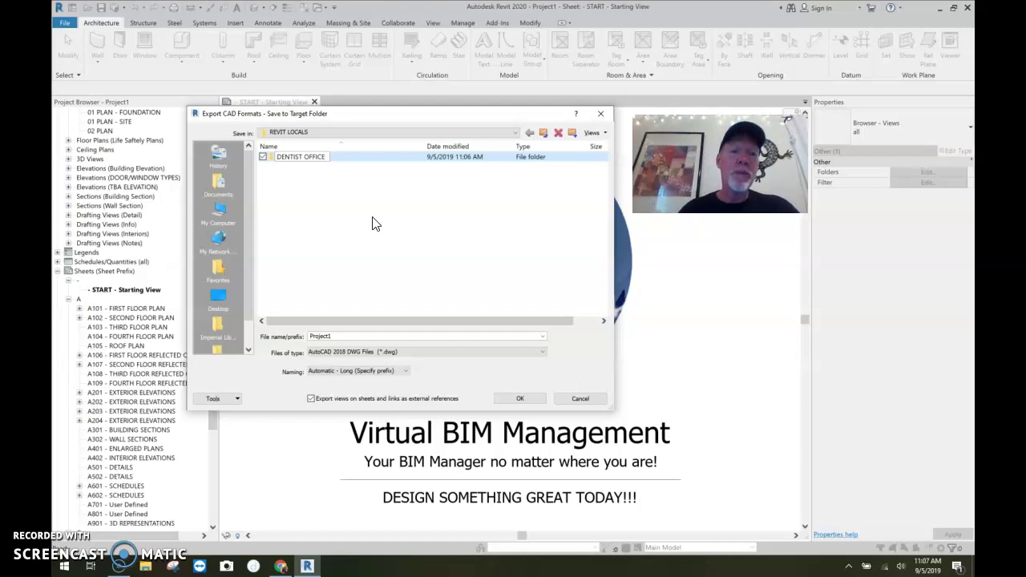
{"action": "key", "text": "Return"}
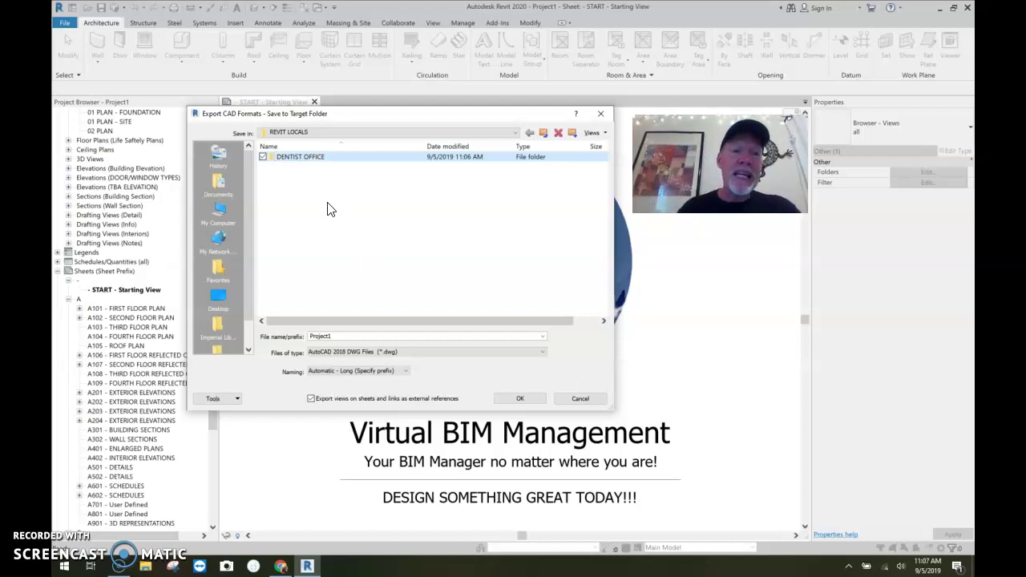
{"action": "double_click", "coordinate": [333, 159]}
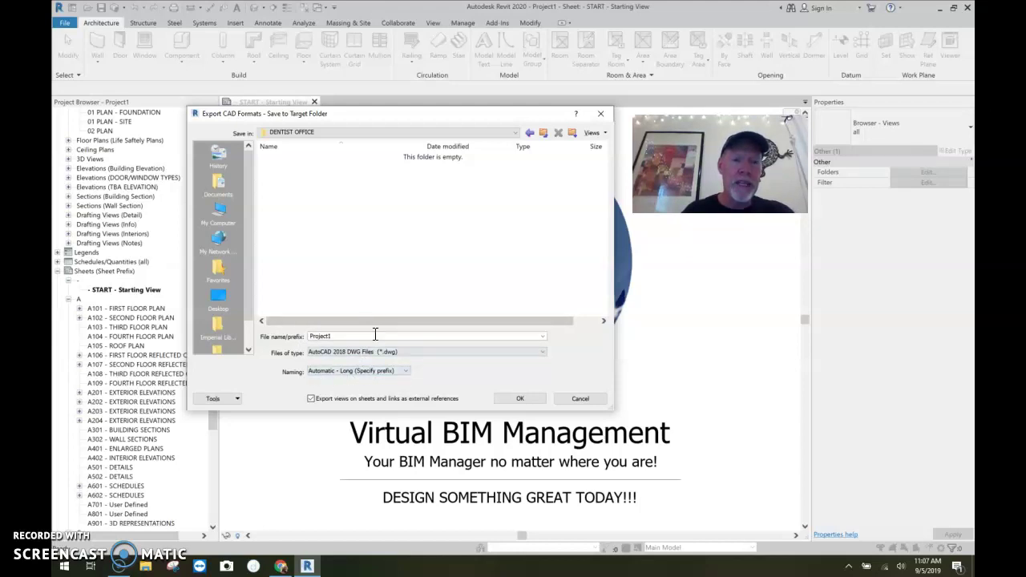
Step: Export the sheets with long naming, Project1 prefix, and external references left off
{"action": "left_click", "coordinate": [407, 377]}
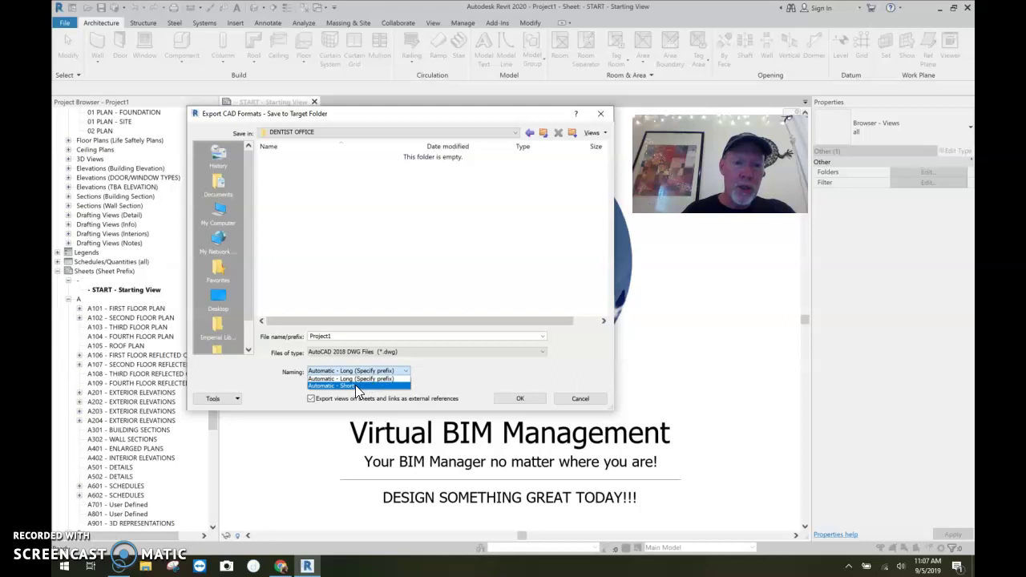
{"action": "left_click", "coordinate": [355, 384]}
{"action": "left_click", "coordinate": [405, 370]}
{"action": "left_click", "coordinate": [388, 378]}
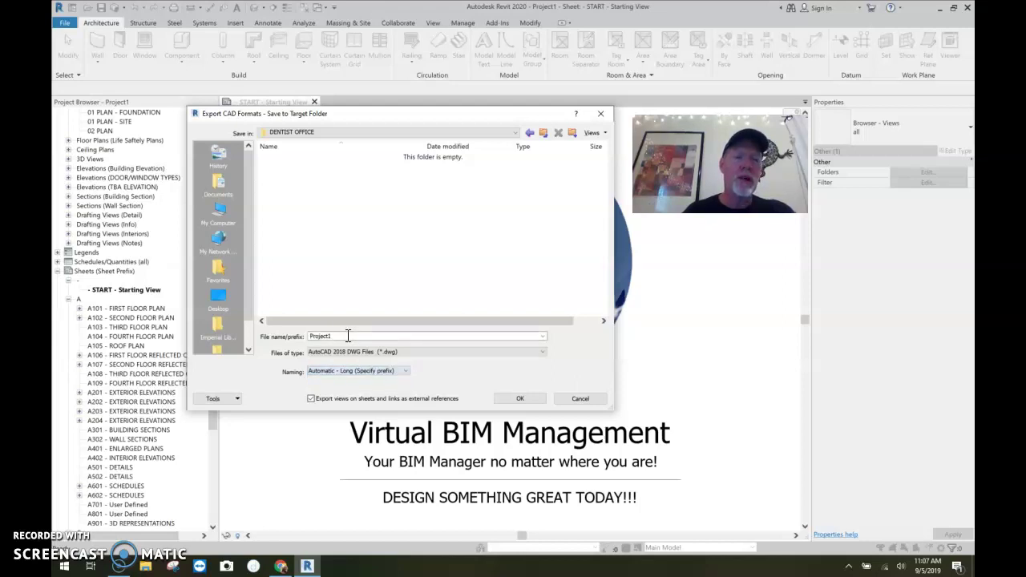
{"action": "left_click", "coordinate": [543, 335]}
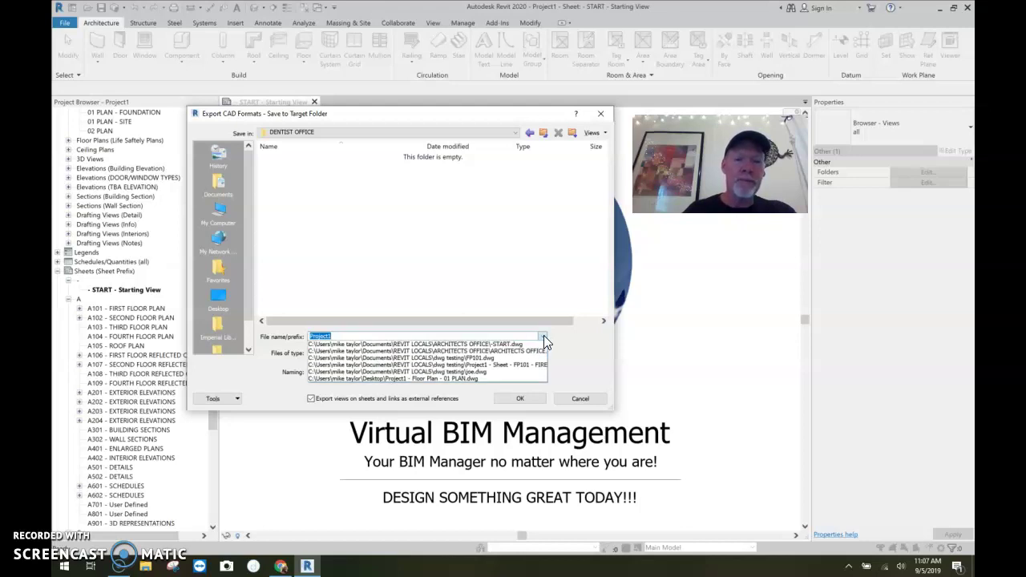
{"action": "left_click", "coordinate": [544, 335]}
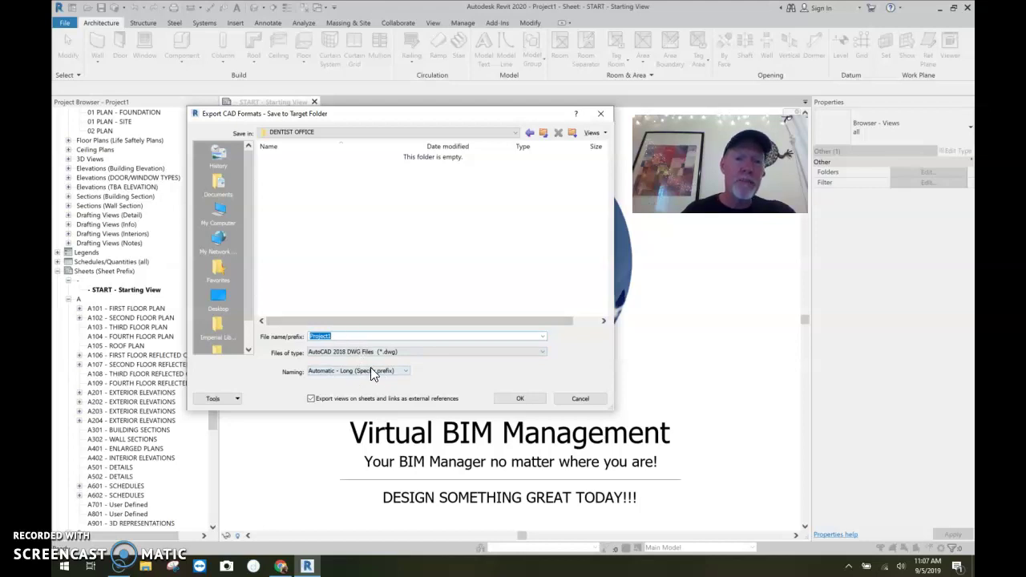
{"action": "left_click", "coordinate": [311, 399]}
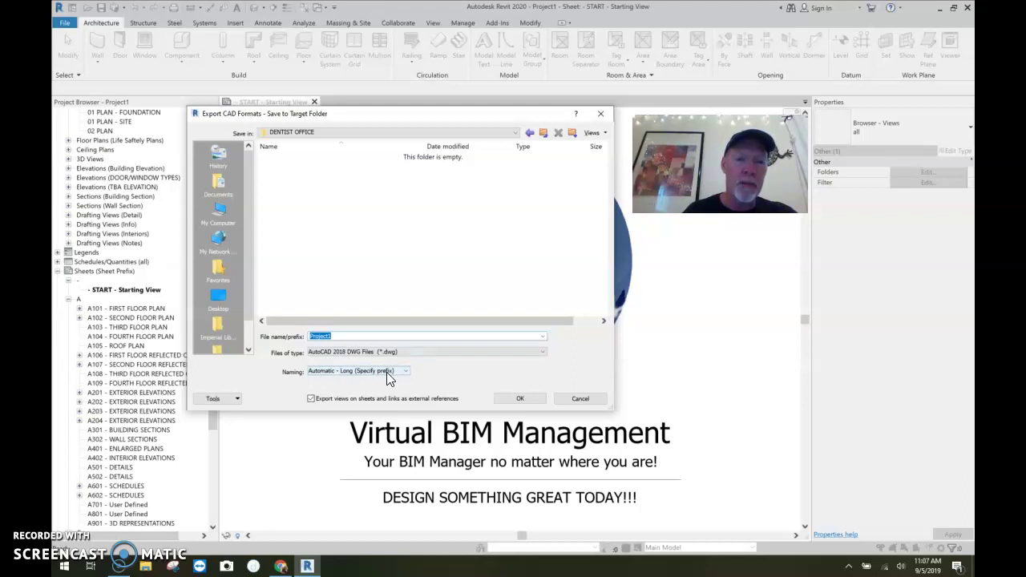
{"action": "left_click", "coordinate": [311, 398]}
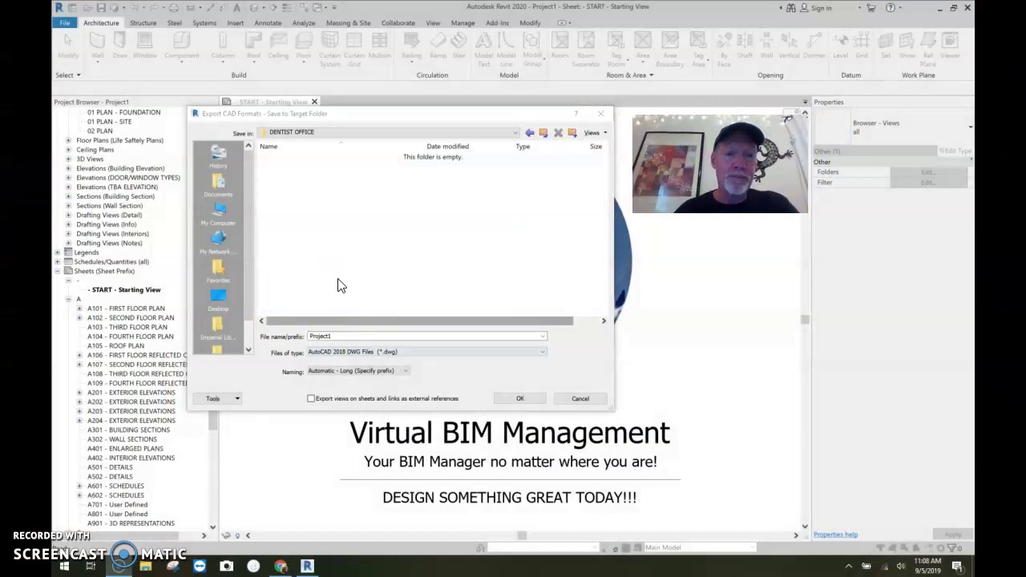
{"action": "left_click", "coordinate": [520, 398]}
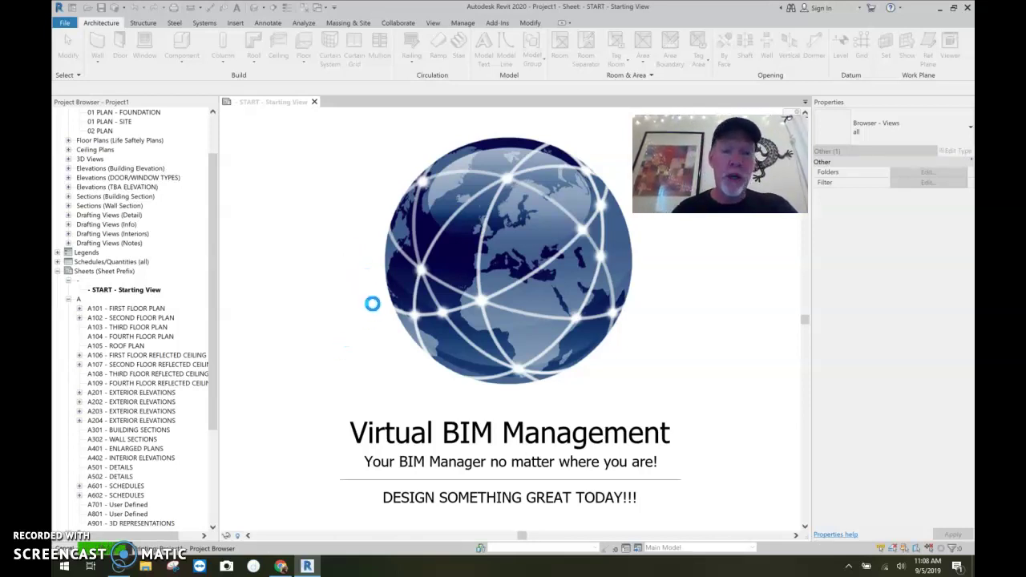
Step: Open Documents > REVIT LOCALS > DENTIST OFFICE in File Explorer, sorted by type with wide names
{"action": "left_click", "coordinate": [146, 567]}
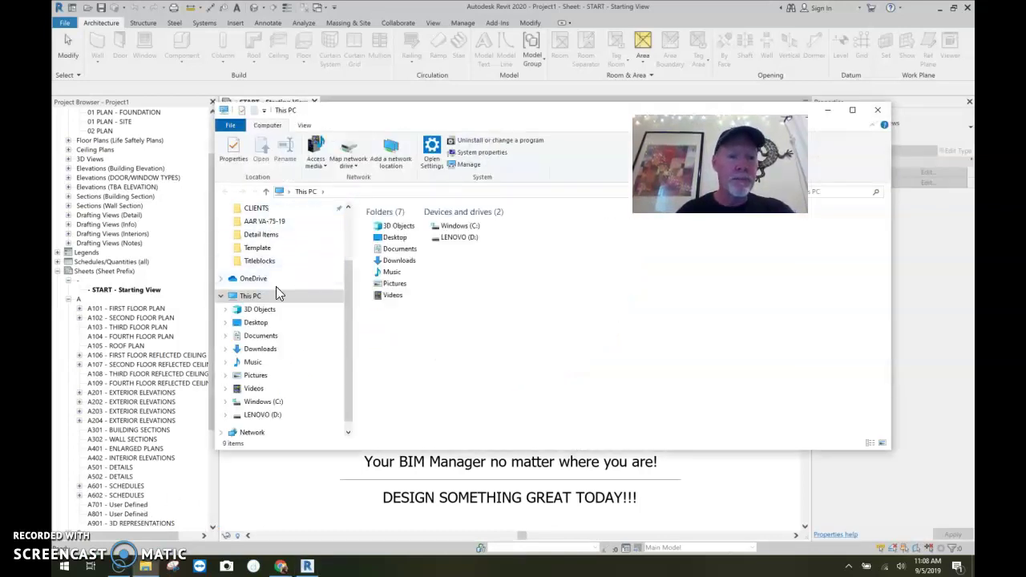
{"action": "left_click", "coordinate": [264, 336]}
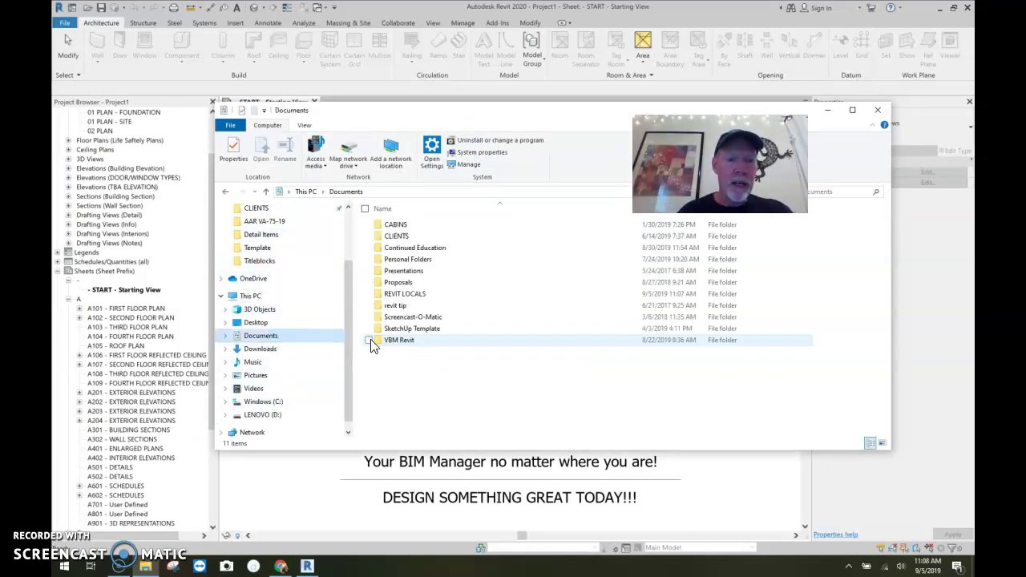
{"action": "double_click", "coordinate": [413, 294]}
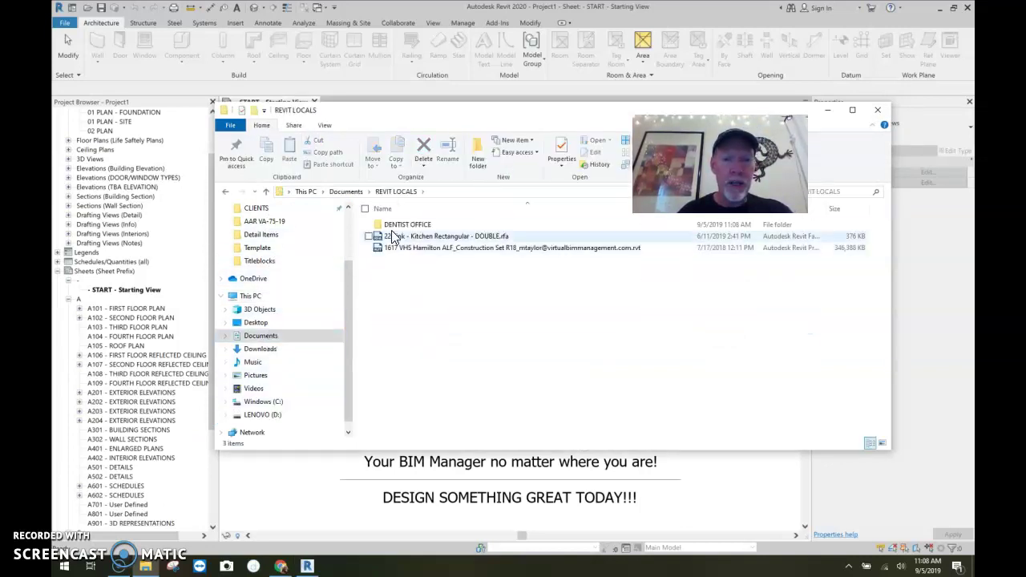
{"action": "double_click", "coordinate": [409, 225]}
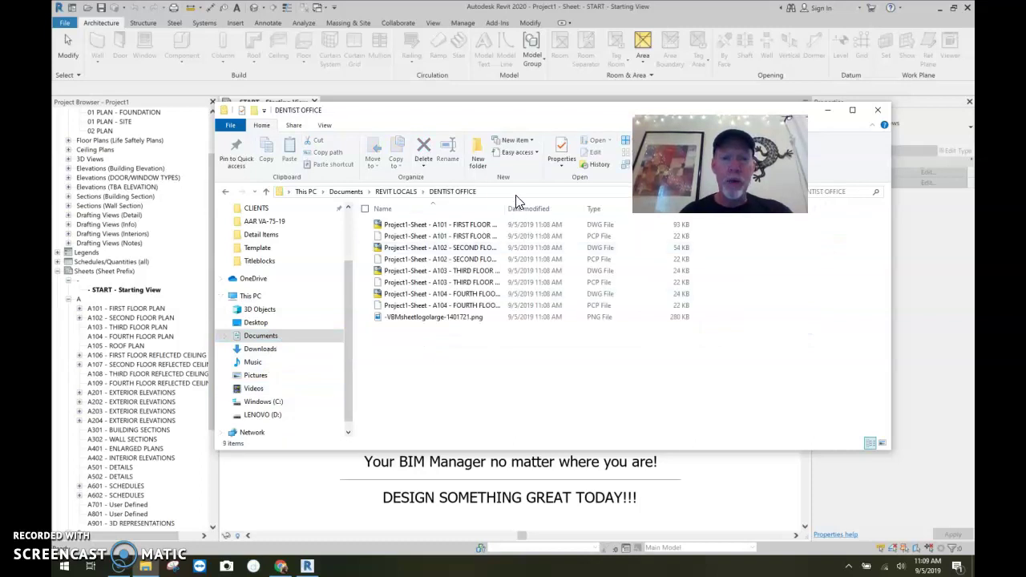
{"action": "left_click_drag", "start_coordinate": [505, 207], "coordinate": [646, 207]}
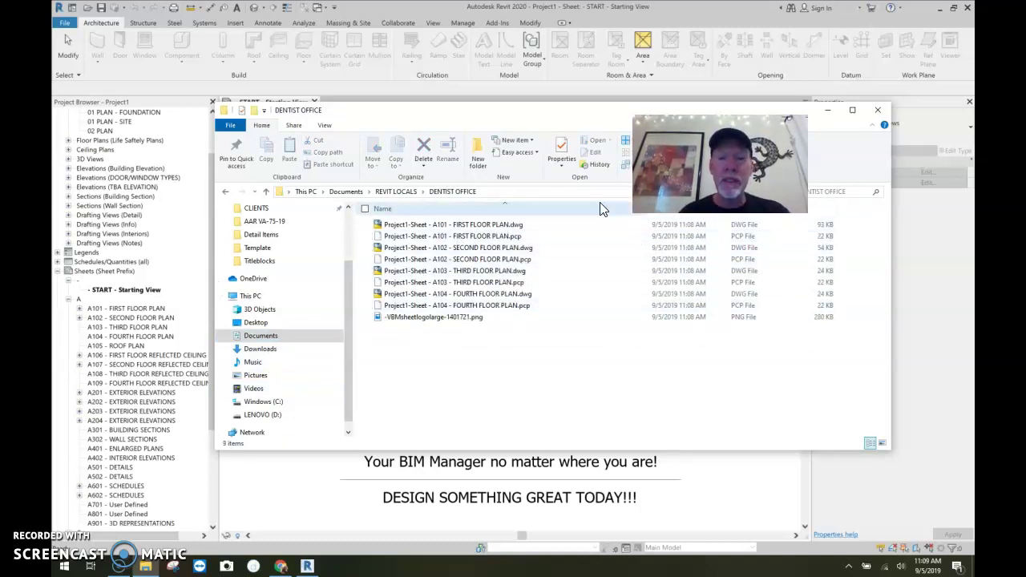
{"action": "left_click_drag", "start_coordinate": [583, 123], "coordinate": [528, 171]}
{"action": "left_click", "coordinate": [685, 257]}
Step: Delete the four A101–A104 PCP files, then the five remaining exported files
{"action": "left_click", "coordinate": [404, 319]}
{"action": "left_click", "coordinate": [405, 330], "text": "ctrl"}
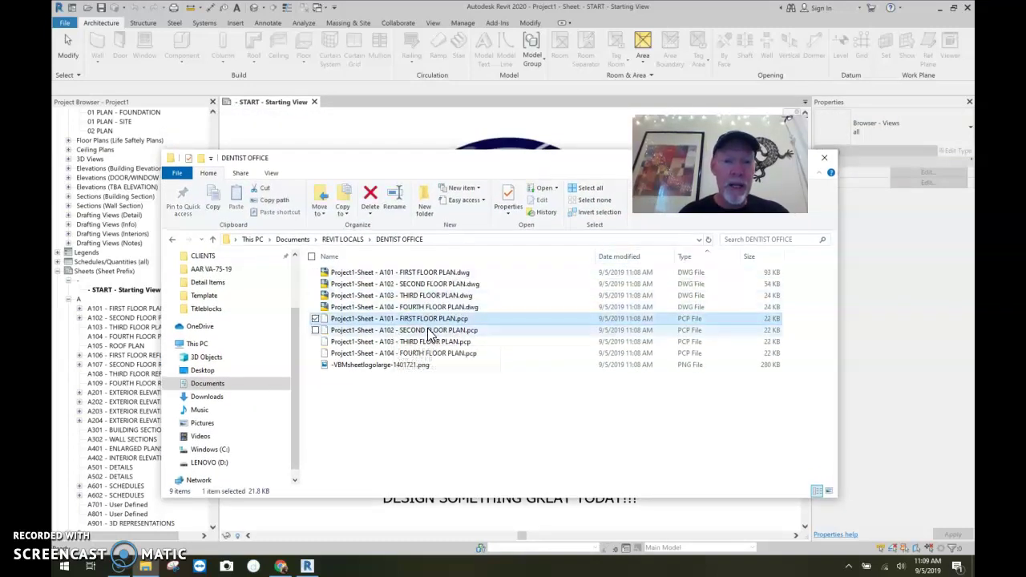
{"action": "left_click", "coordinate": [424, 343], "text": "ctrl"}
{"action": "left_click", "coordinate": [437, 352], "text": "ctrl"}
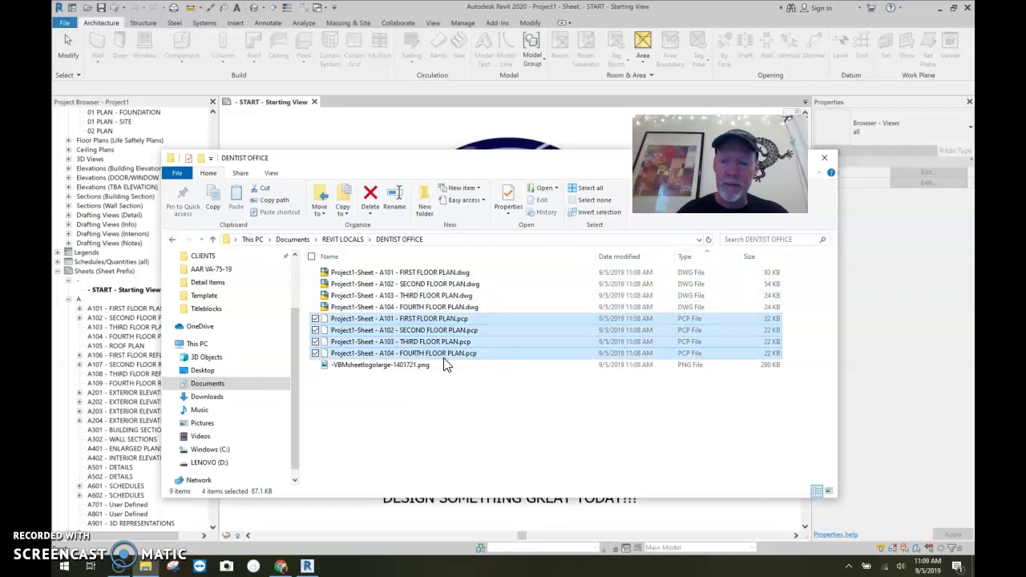
{"action": "key", "text": "Delete"}
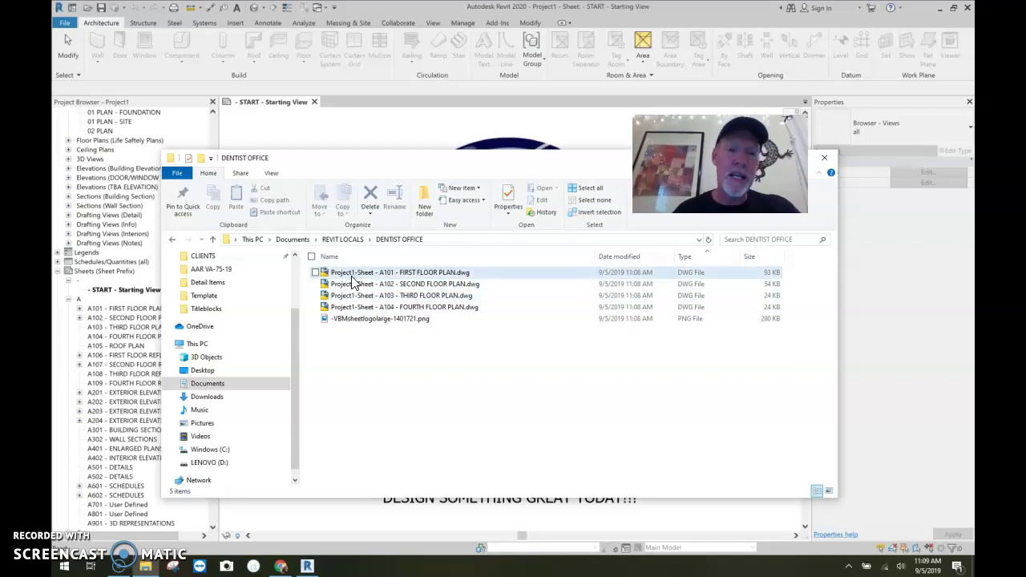
{"action": "left_click_drag", "start_coordinate": [416, 321], "coordinate": [396, 266]}
{"action": "key", "text": "Delete"}
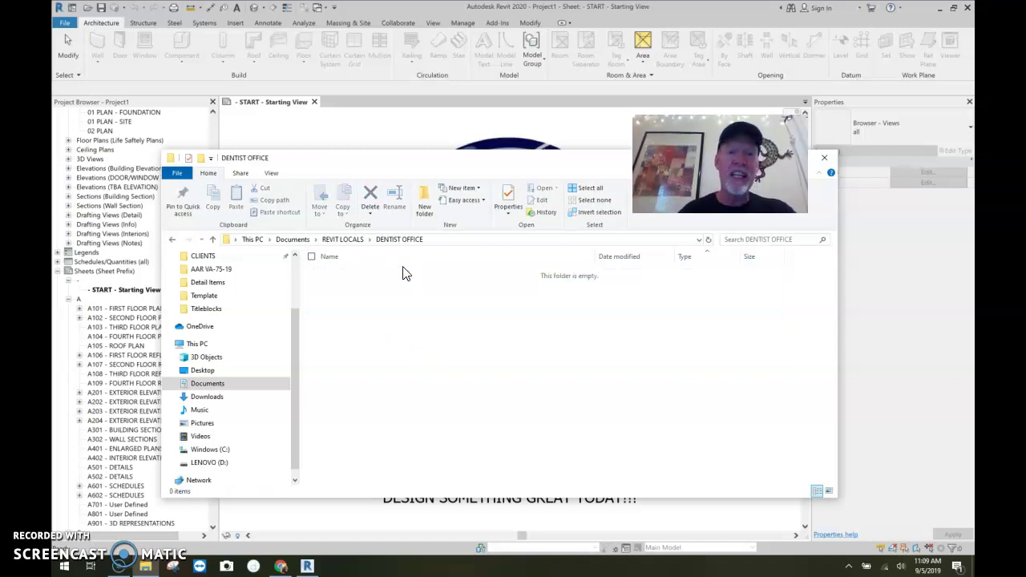
Step: Back in Revit, start a DWG export with A103 and A104 excluded, leaving A101–A102
{"action": "left_click", "coordinate": [357, 527]}
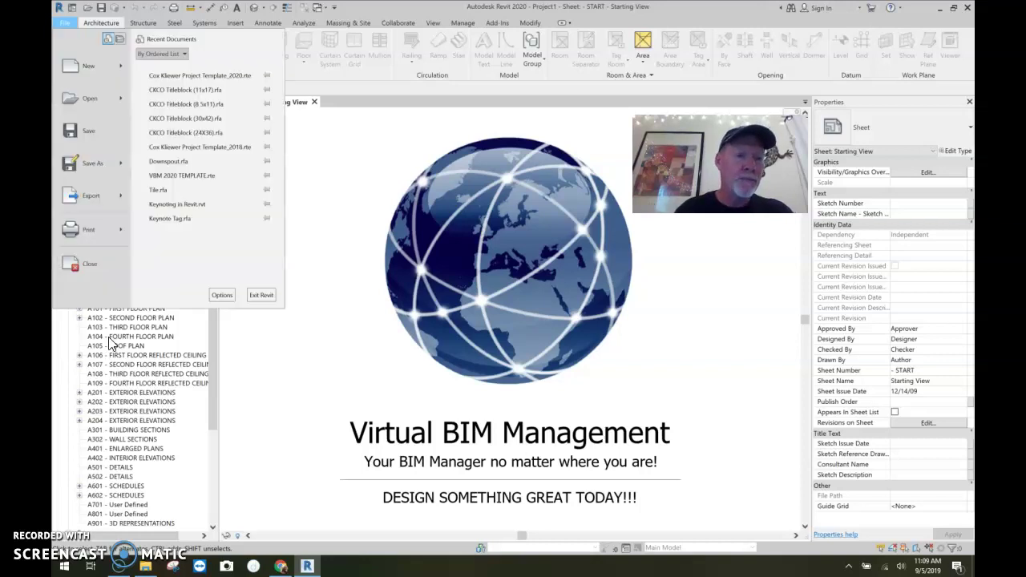
{"action": "mouse_move", "coordinate": [99, 197]}
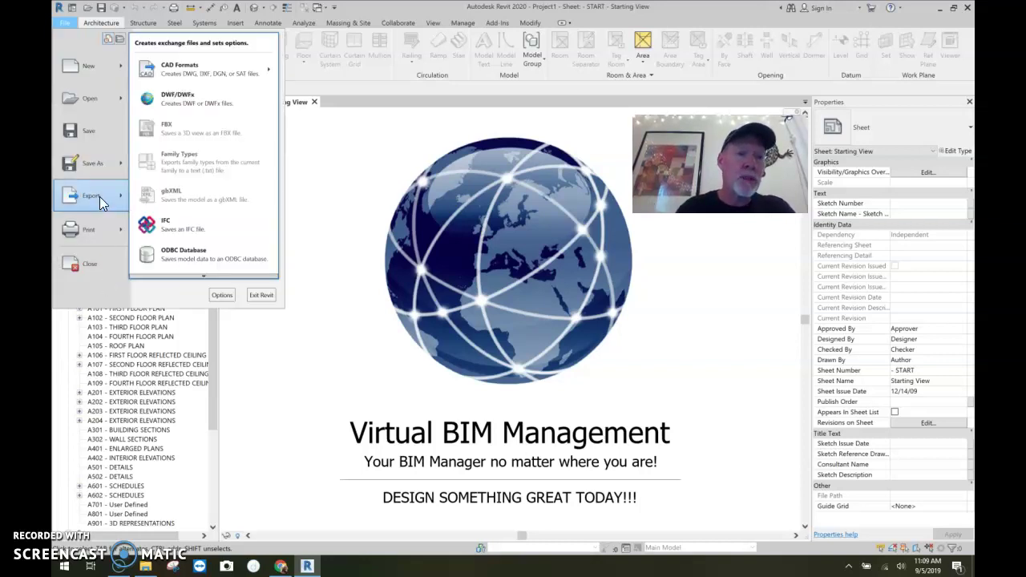
{"action": "mouse_move", "coordinate": [191, 71]}
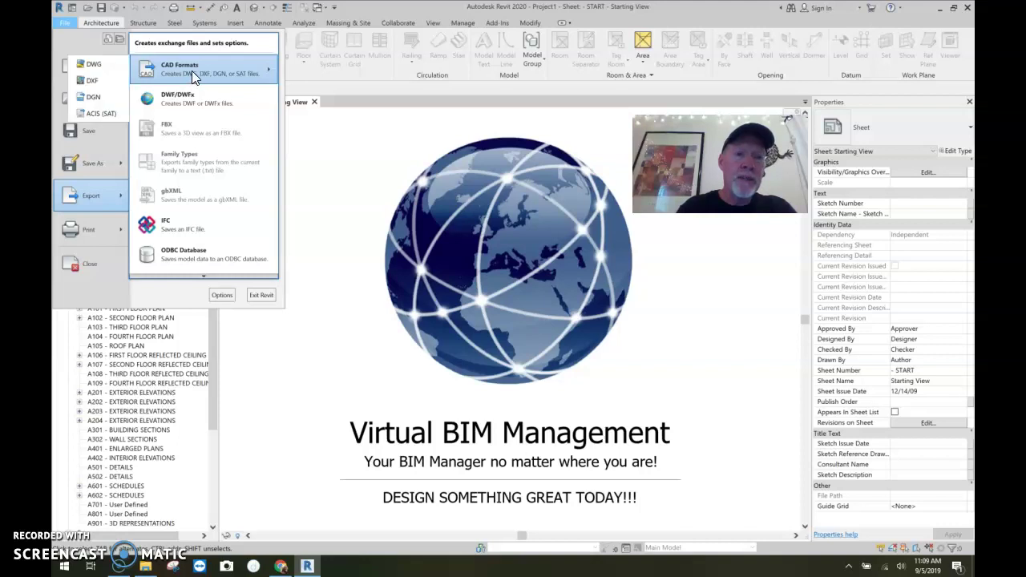
{"action": "left_click", "coordinate": [94, 64]}
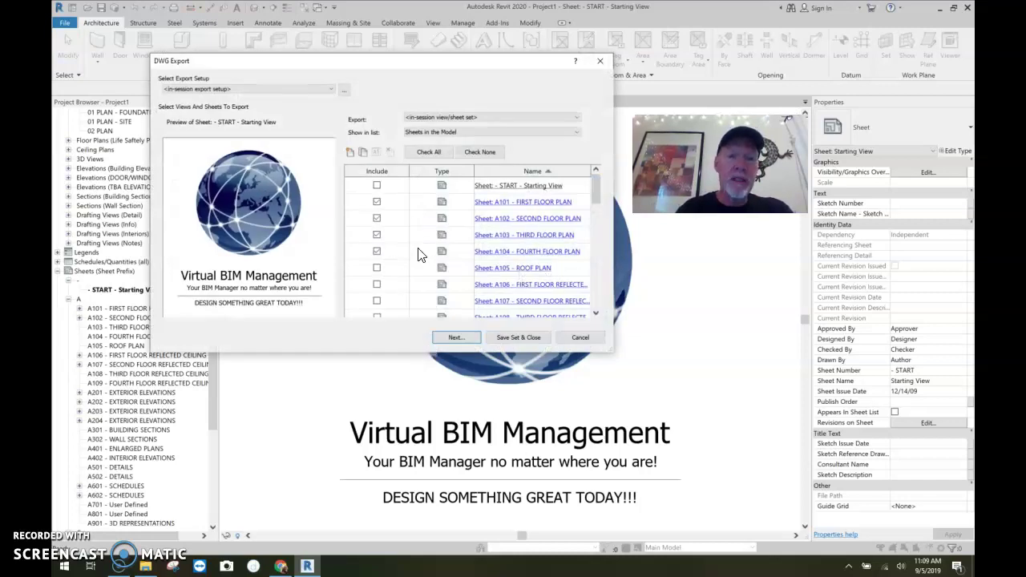
{"action": "left_click", "coordinate": [377, 251]}
{"action": "left_click", "coordinate": [377, 234]}
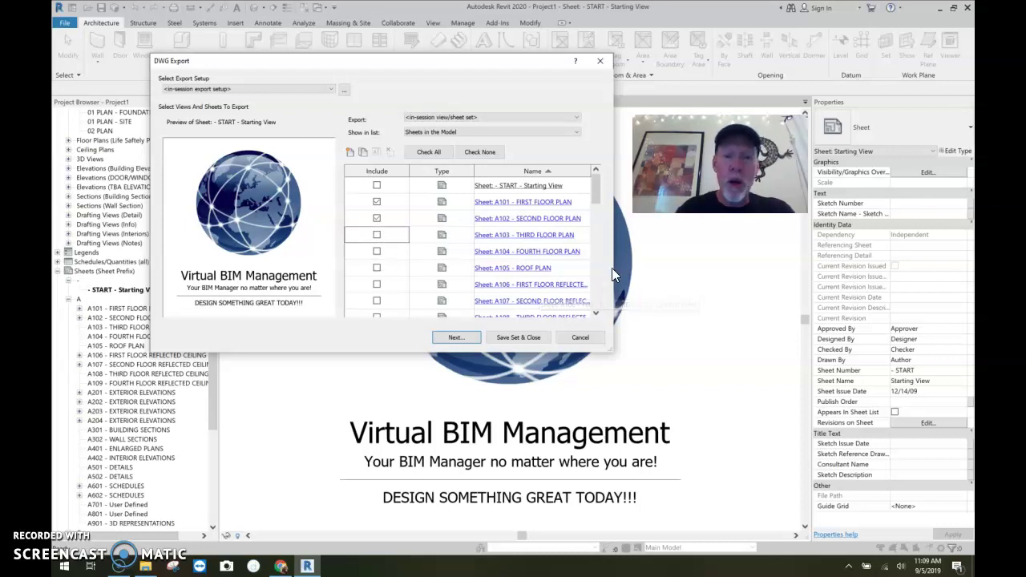
{"action": "left_click", "coordinate": [454, 337]}
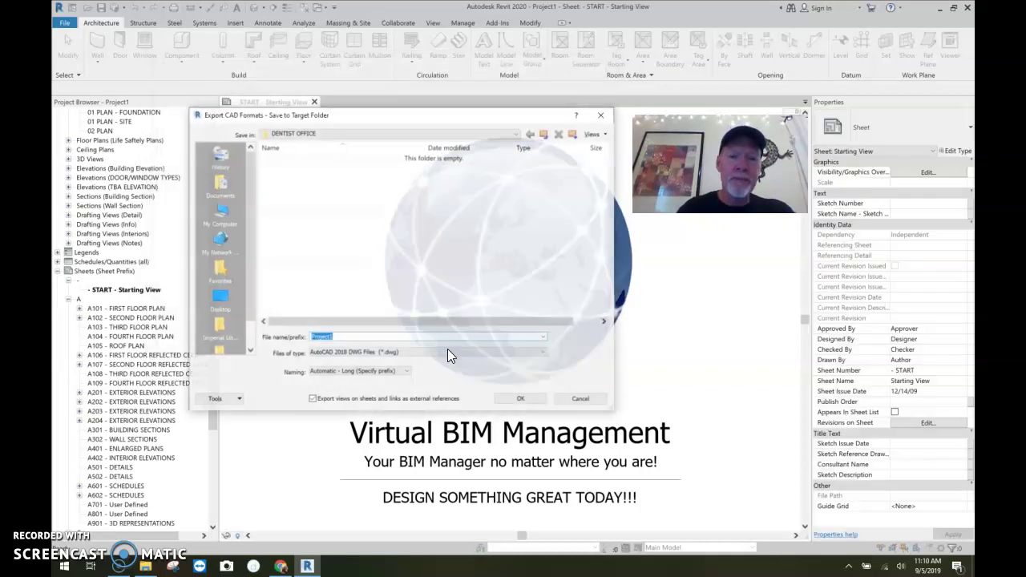
Step: Enable external-reference export, change the file prefix to DENTIST OFFICE, and export
{"action": "left_click", "coordinate": [312, 398]}
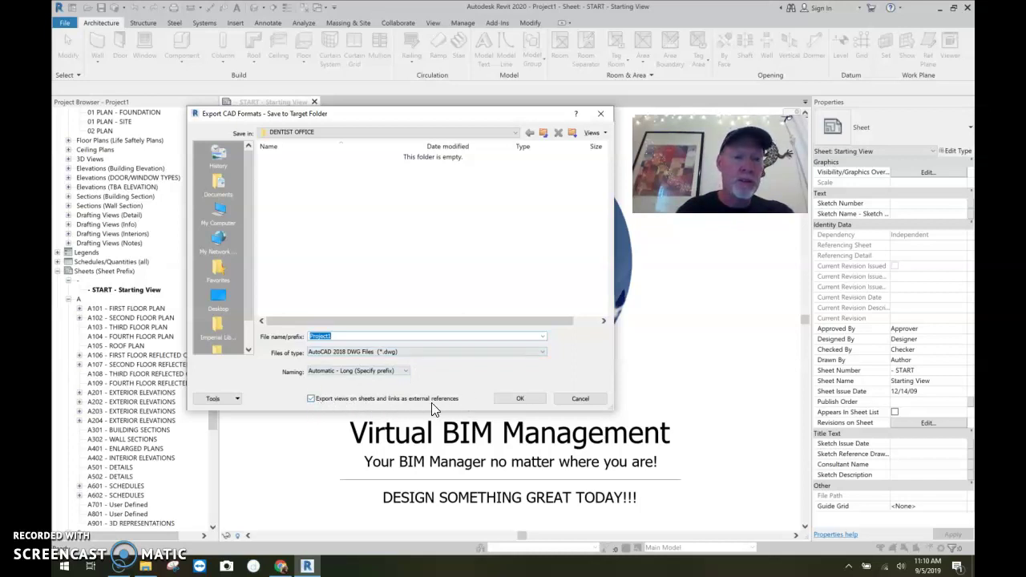
{"action": "left_click", "coordinate": [330, 336]}
{"action": "double_click", "coordinate": [321, 335]}
{"action": "type", "text": "DENT"}
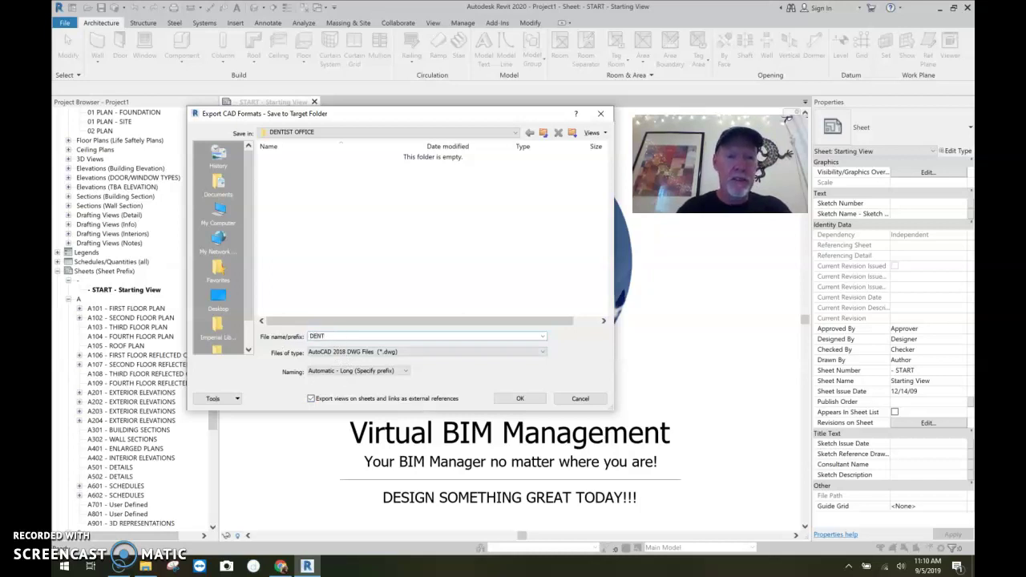
{"action": "type", "text": "IST OFFI"}
{"action": "key", "text": "BackSpace"}
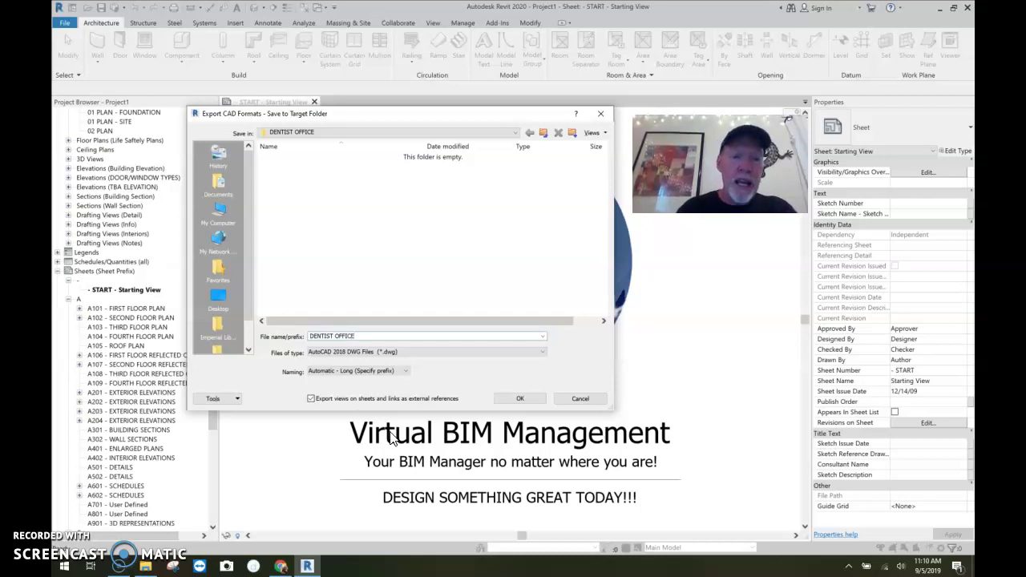
{"action": "left_click", "coordinate": [517, 399]}
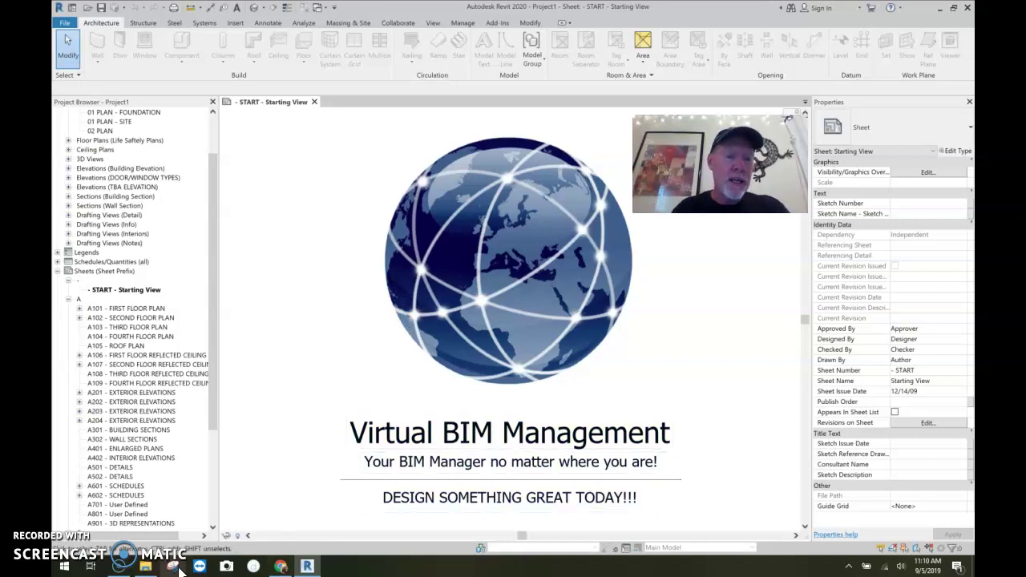
Step: Delete the A101 and A102 .pcp files, then the five remaining DWG and PNG files
{"action": "left_click", "coordinate": [145, 567]}
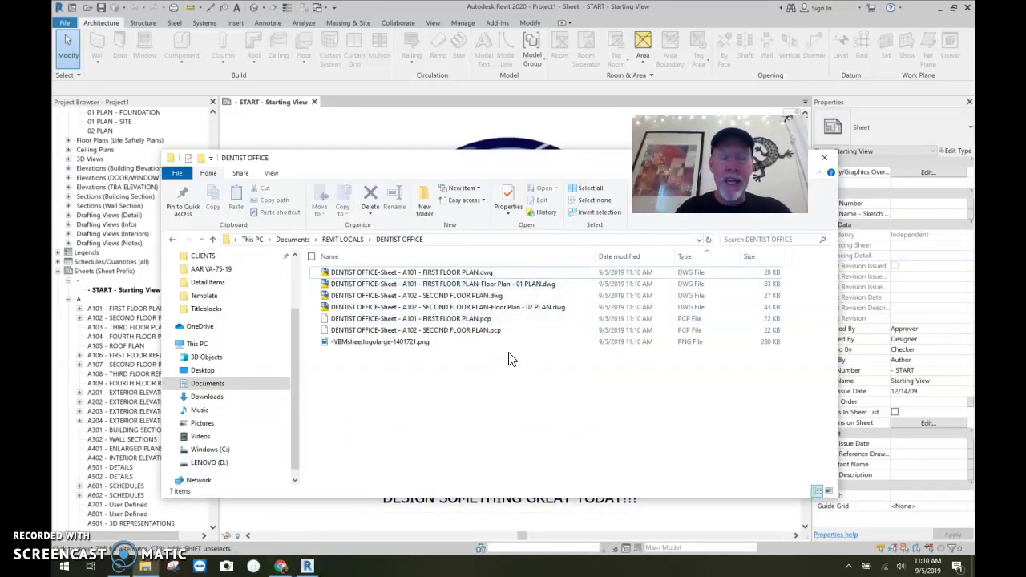
{"action": "left_click", "coordinate": [394, 319]}
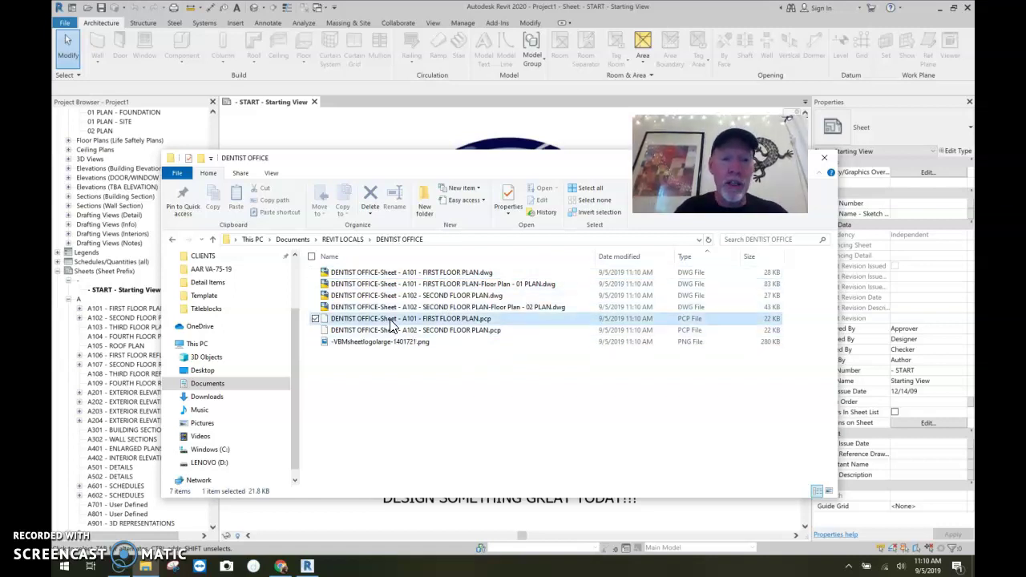
{"action": "left_click", "coordinate": [404, 331], "text": "ctrl"}
{"action": "key", "text": "Delete"}
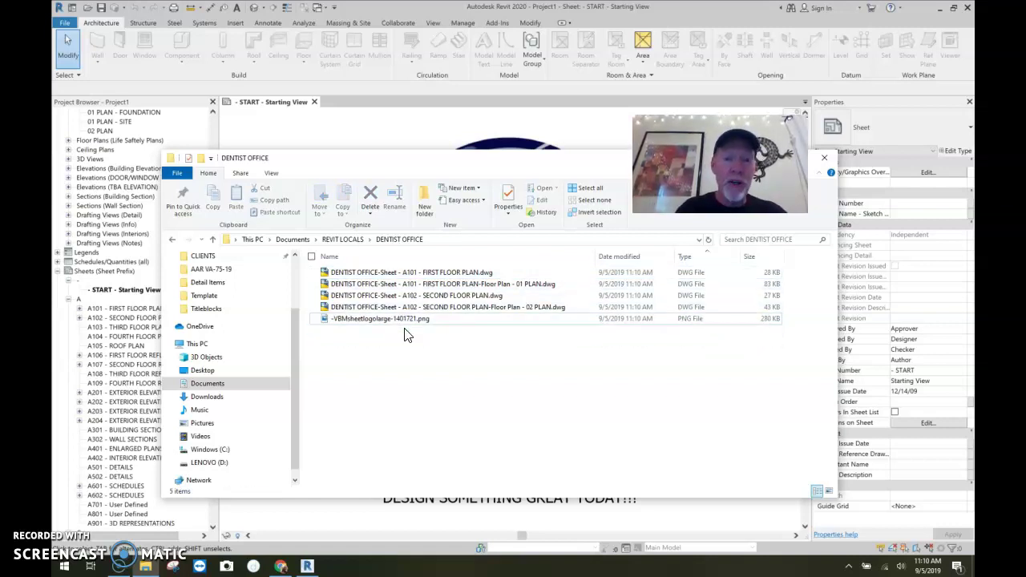
{"action": "left_click", "coordinate": [480, 274]}
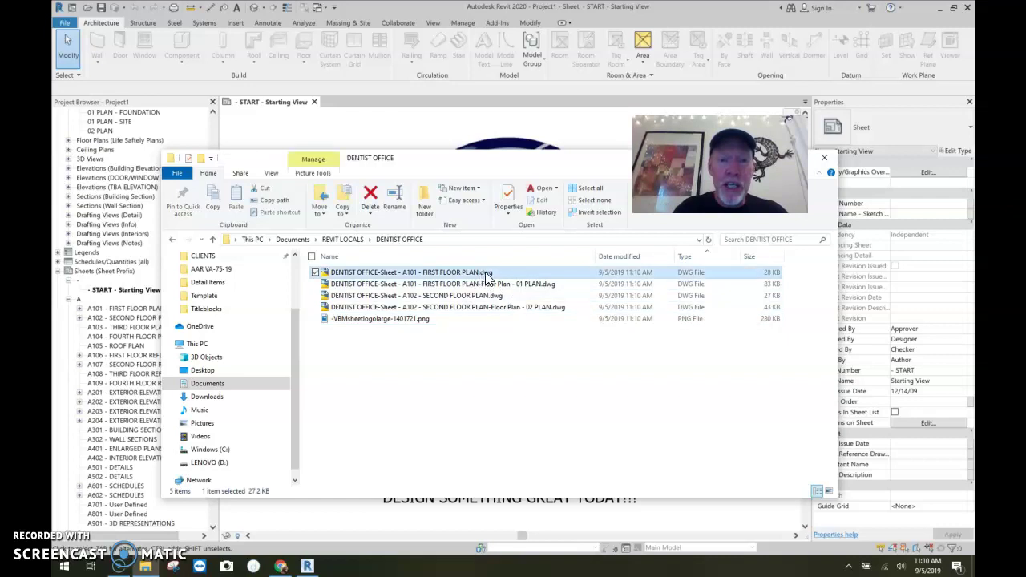
{"action": "left_click", "coordinate": [525, 287]}
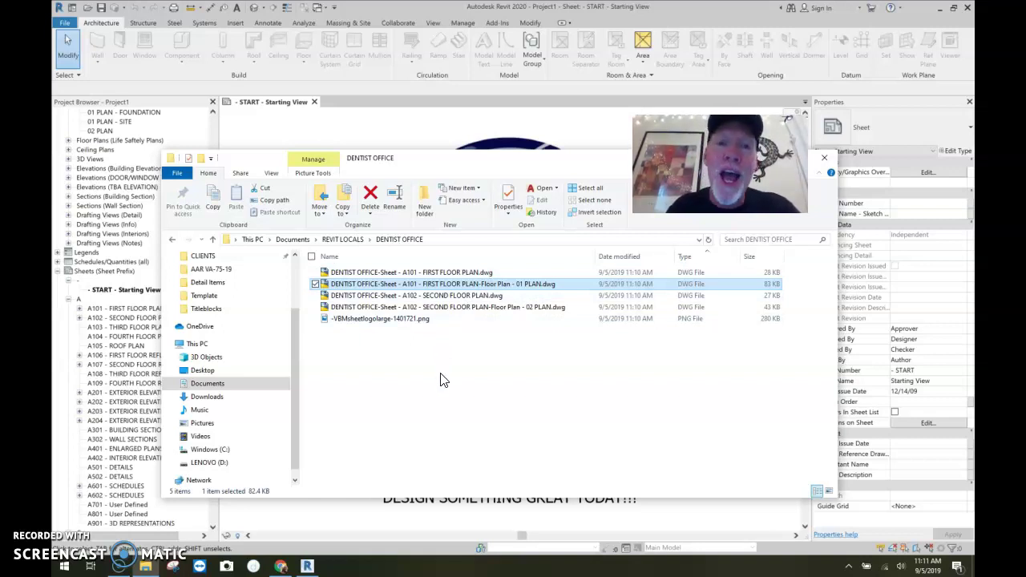
{"action": "left_click_drag", "start_coordinate": [440, 366], "coordinate": [388, 274]}
{"action": "key", "text": "Delete"}
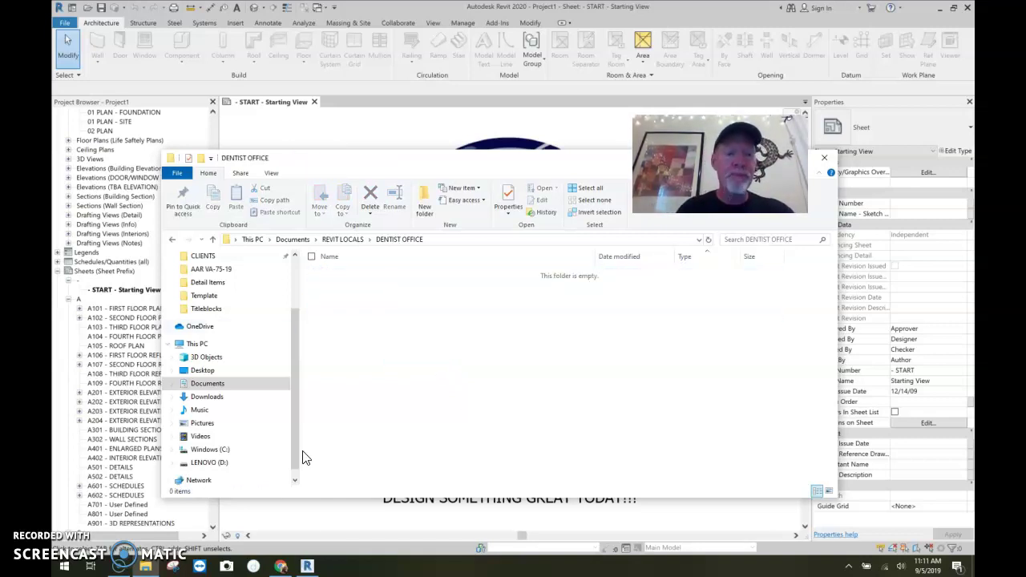
Step: Close the DENTIST OFFICE folder window and start a DWG export of the project
{"action": "left_click", "coordinate": [346, 528]}
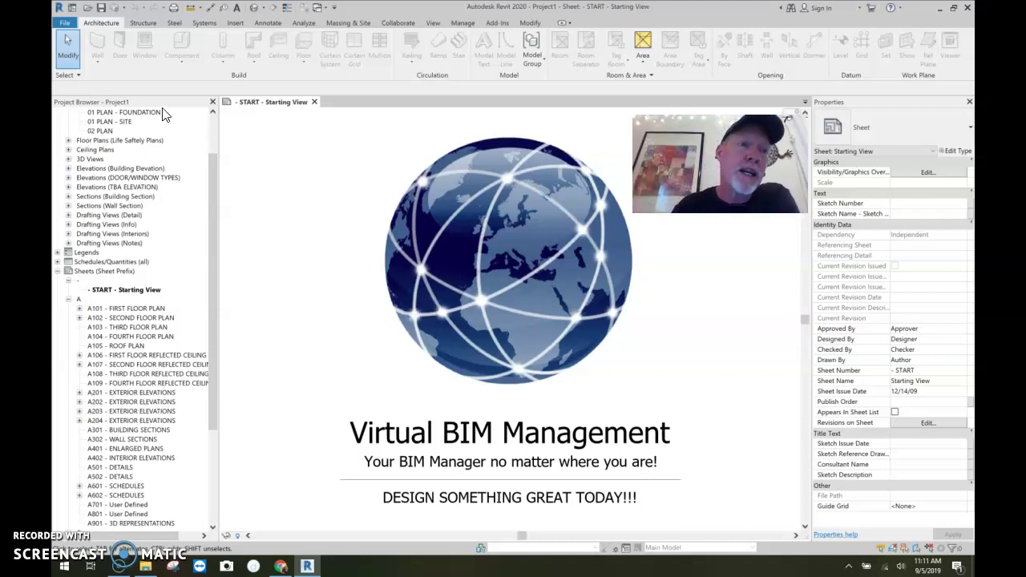
{"action": "left_click", "coordinate": [65, 24]}
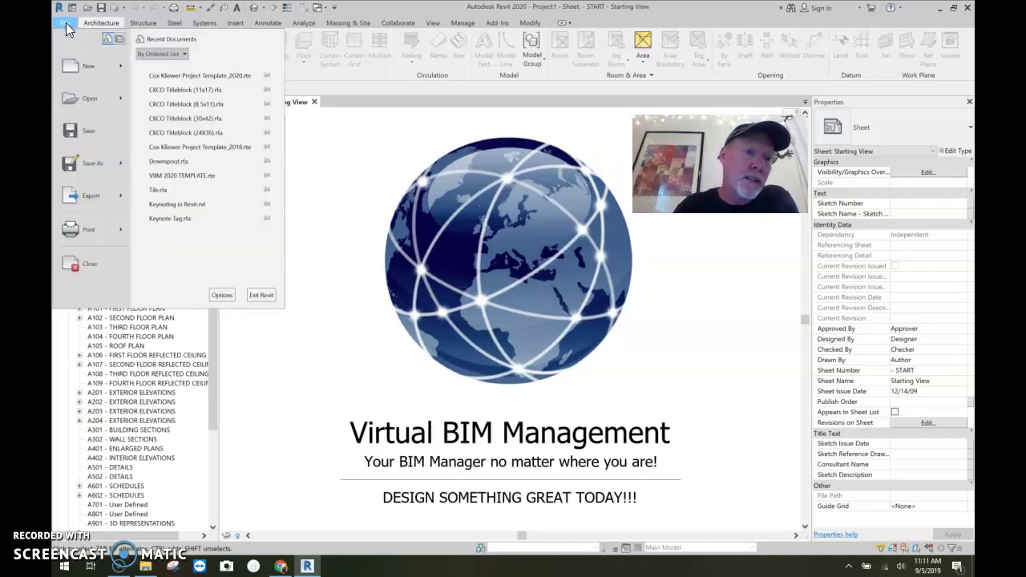
{"action": "mouse_move", "coordinate": [92, 197]}
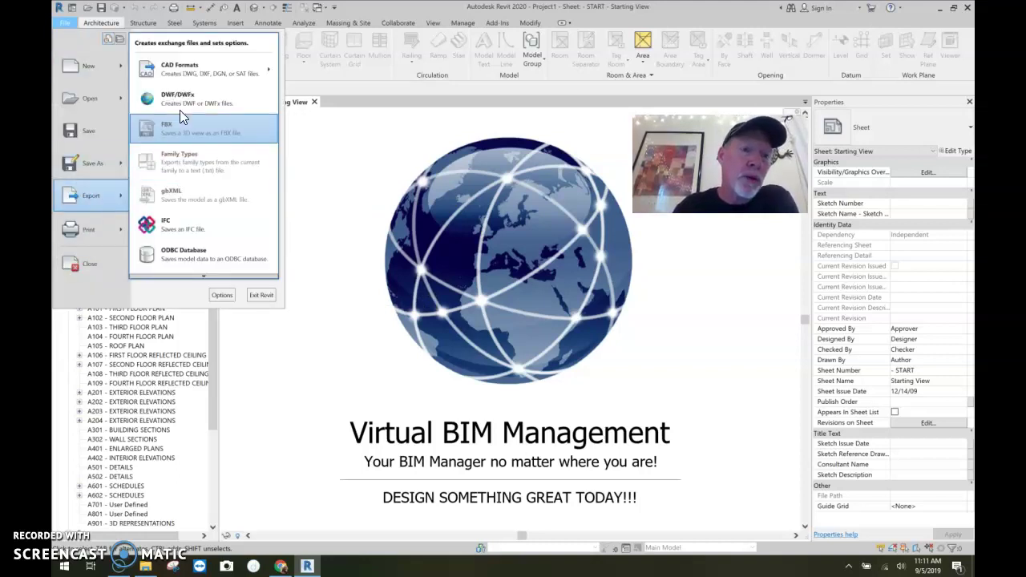
{"action": "mouse_move", "coordinate": [196, 74]}
{"action": "left_click", "coordinate": [101, 68]}
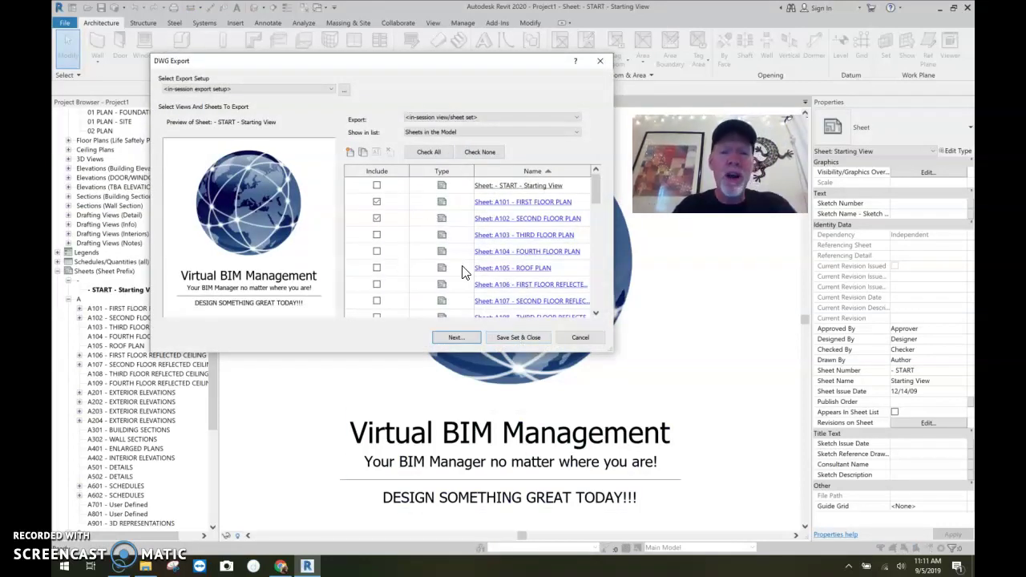
Step: Include sheets A103 through A202, then every sheet in the model, in the DWG export
{"action": "left_click", "coordinate": [377, 235]}
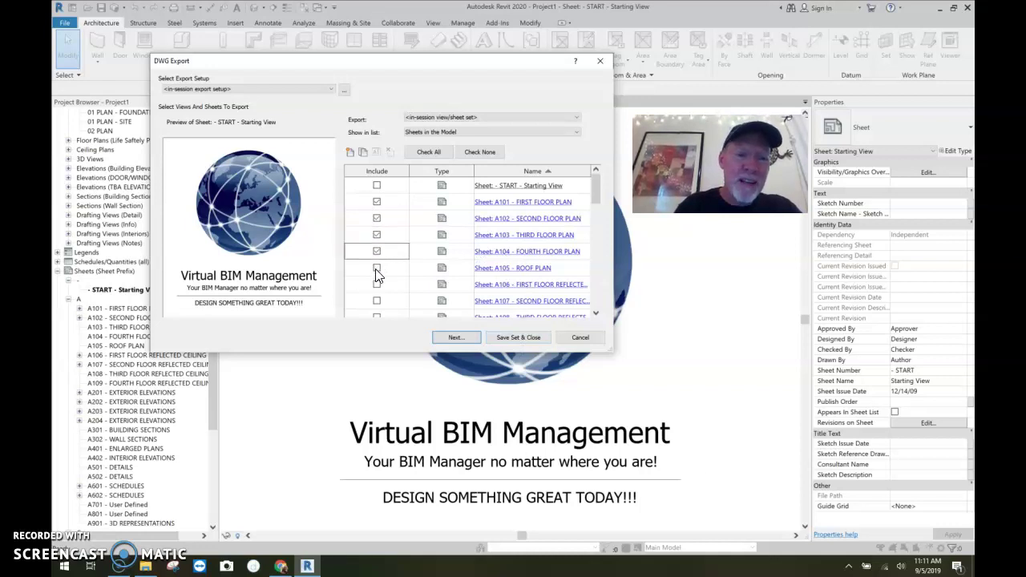
{"action": "left_click", "coordinate": [377, 268]}
{"action": "left_click", "coordinate": [377, 284]}
{"action": "left_click", "coordinate": [377, 301]}
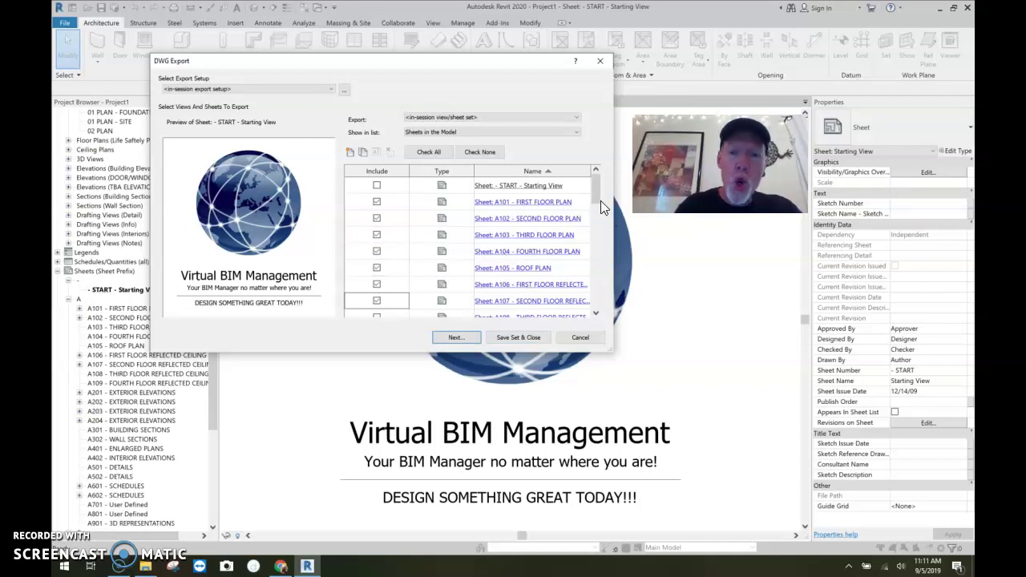
{"action": "left_click_drag", "start_coordinate": [601, 199], "coordinate": [597, 226]}
{"action": "left_click", "coordinate": [377, 185]}
{"action": "left_click", "coordinate": [376, 201]}
{"action": "left_click", "coordinate": [376, 218]}
{"action": "left_click", "coordinate": [377, 235]}
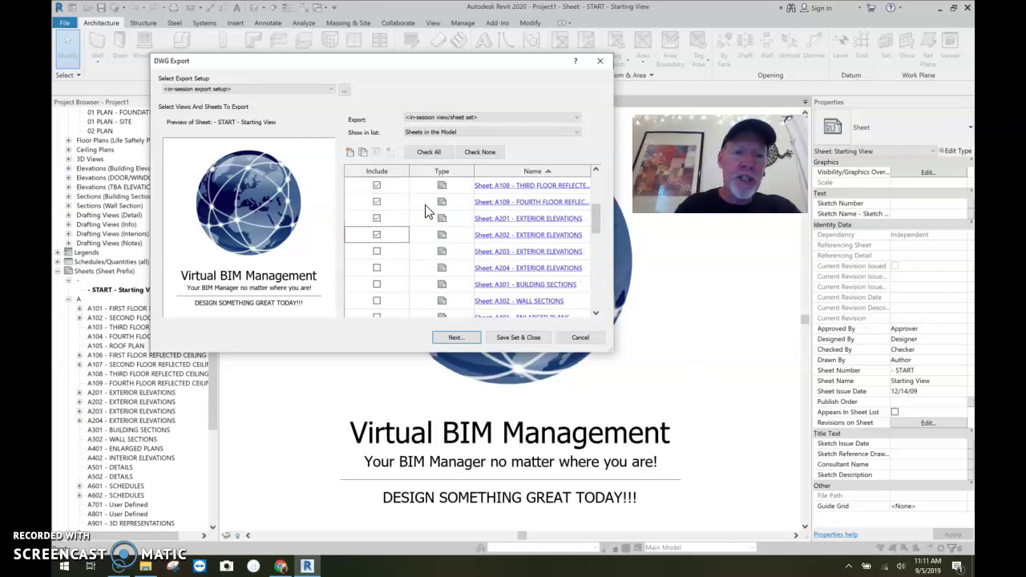
{"action": "left_click", "coordinate": [433, 153]}
{"action": "left_click_drag", "start_coordinate": [597, 214], "coordinate": [599, 264]}
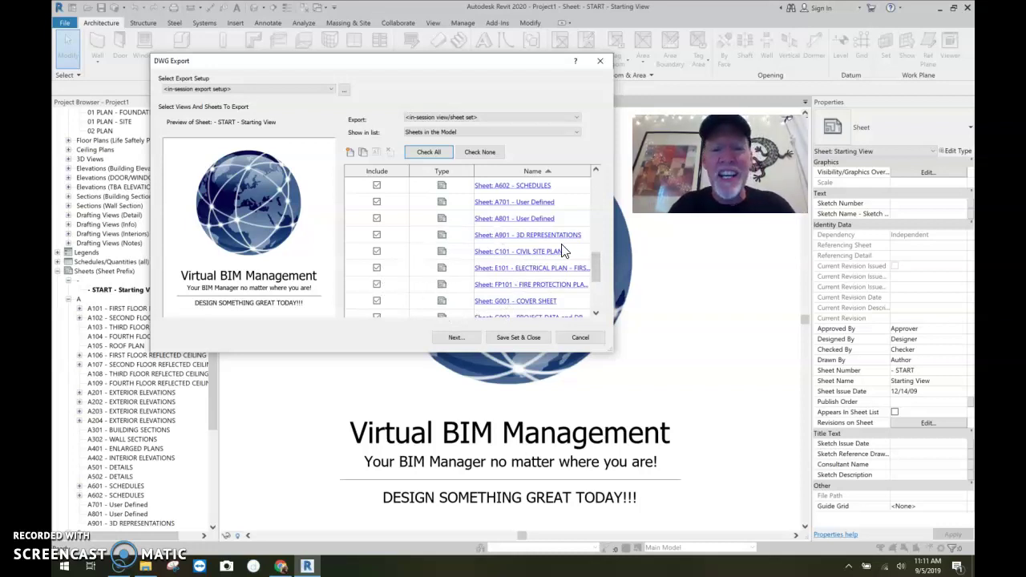
{"action": "left_click_drag", "start_coordinate": [597, 266], "coordinate": [598, 182]}
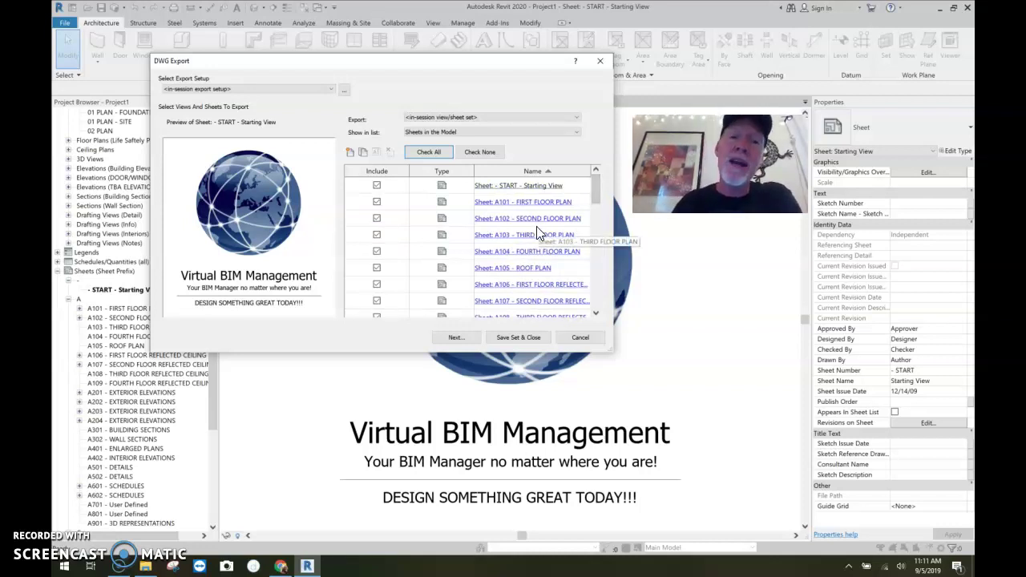
Step: Name the files by sheet number with Automatic - Short and export them into DENTIST OFFICE
{"action": "left_click", "coordinate": [456, 338]}
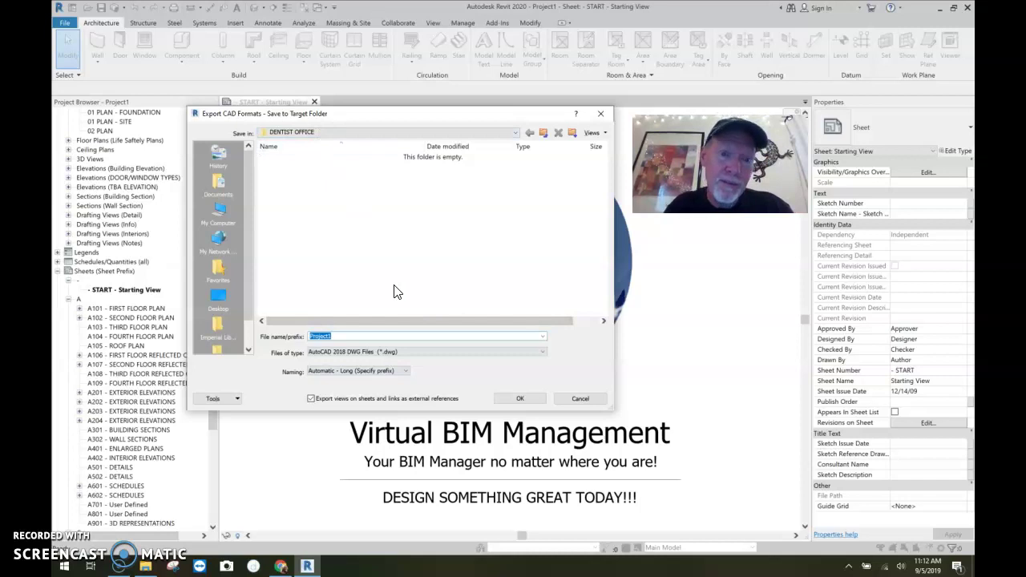
{"action": "left_click", "coordinate": [407, 370]}
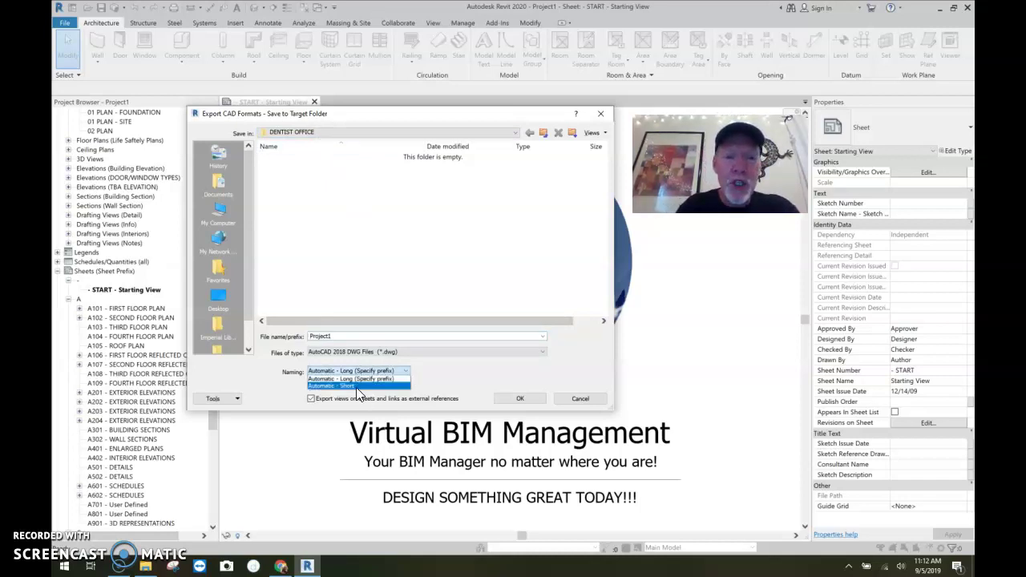
{"action": "left_click", "coordinate": [352, 386]}
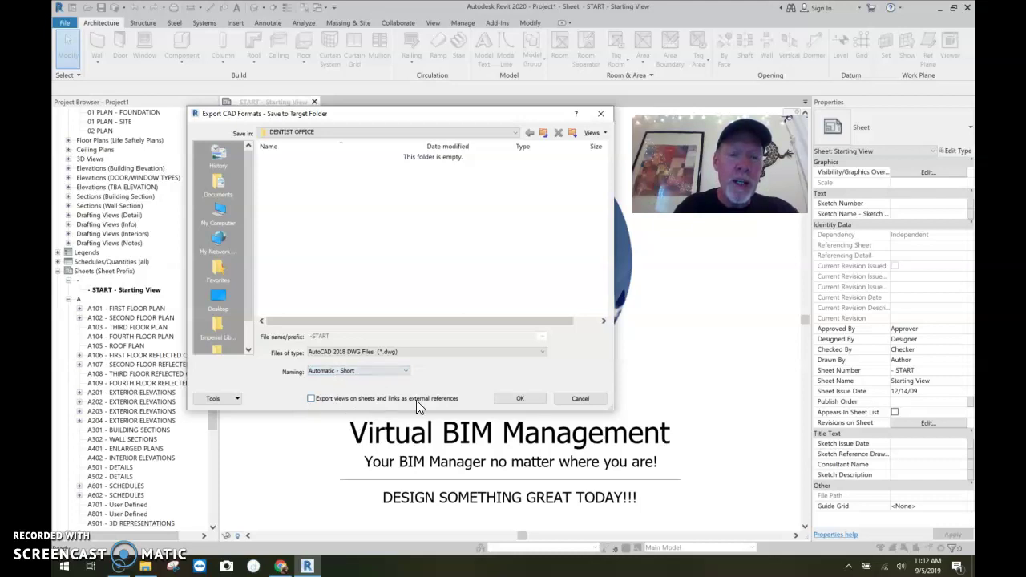
{"action": "left_click", "coordinate": [520, 398]}
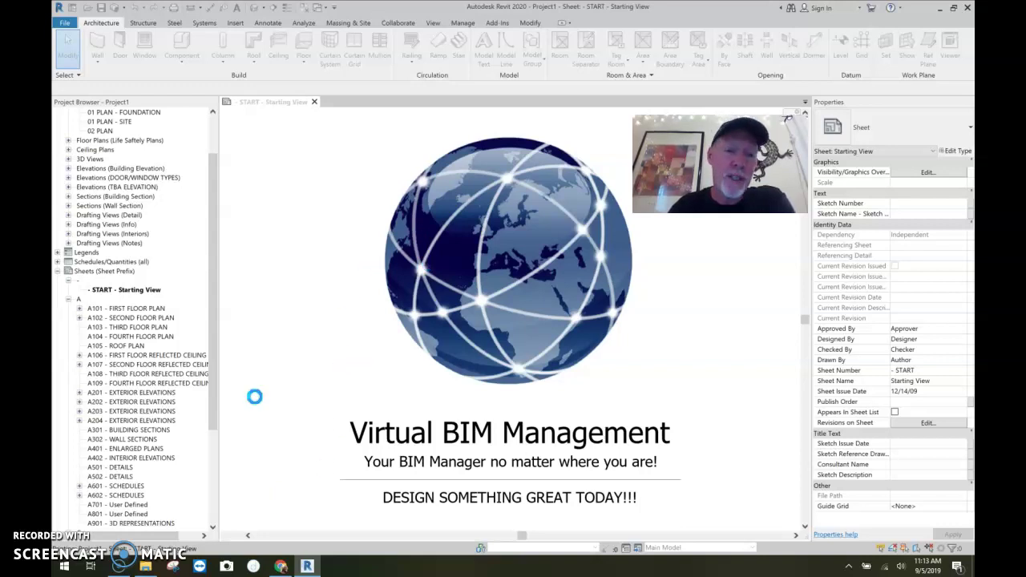
{"action": "left_click", "coordinate": [145, 568]}
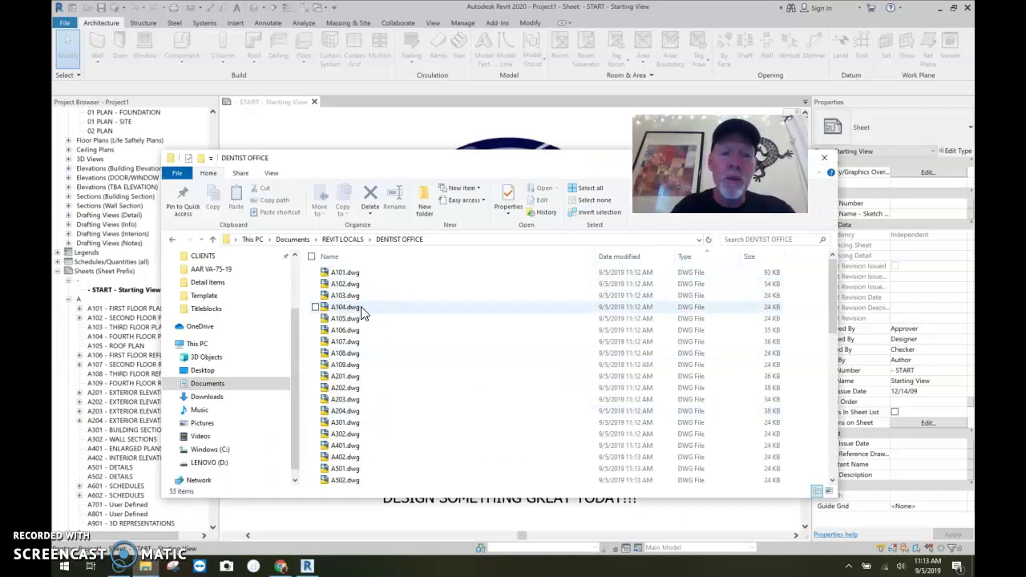
{"action": "scroll", "coordinate": [354, 373], "scroll_direction": "down", "scroll_amount": 4}
{"action": "scroll", "coordinate": [353, 401], "scroll_direction": "down", "scroll_amount": 2}
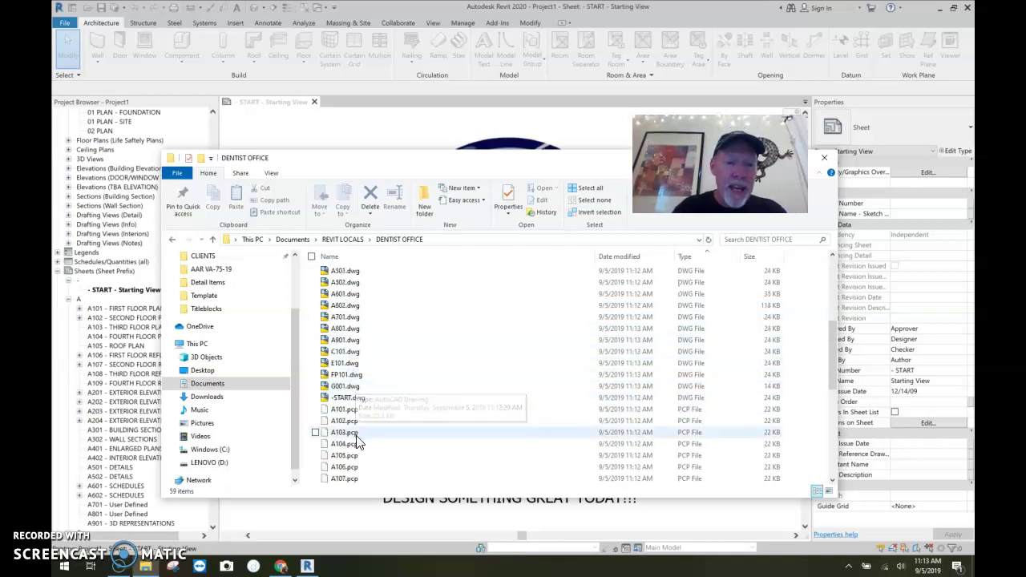
{"action": "scroll", "coordinate": [353, 372], "scroll_direction": "down", "scroll_amount": 2}
{"action": "scroll", "coordinate": [353, 345], "scroll_direction": "down", "scroll_amount": 6}
{"action": "left_click", "coordinate": [344, 445]}
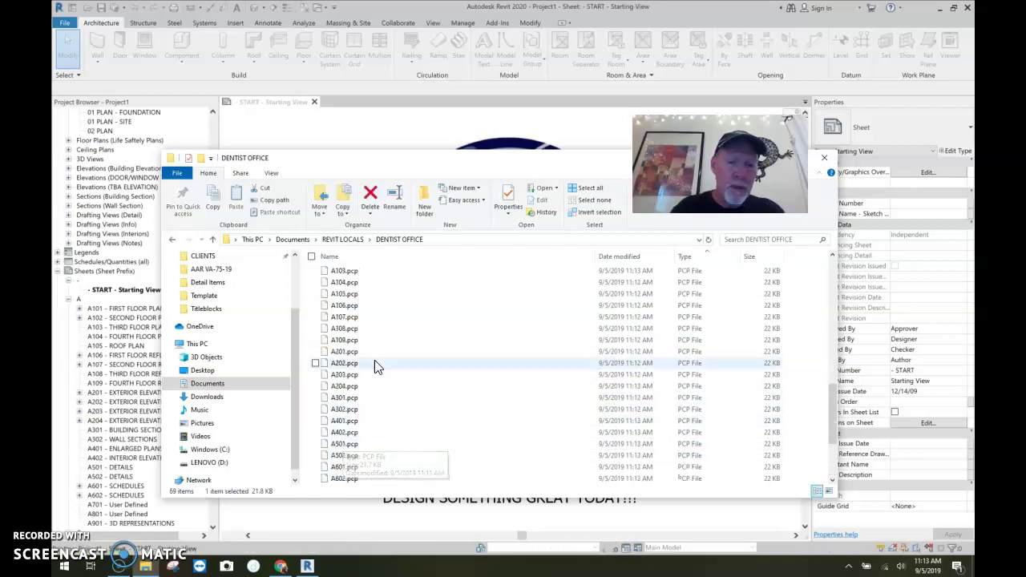
{"action": "scroll", "coordinate": [363, 401], "scroll_direction": "up", "scroll_amount": 7}
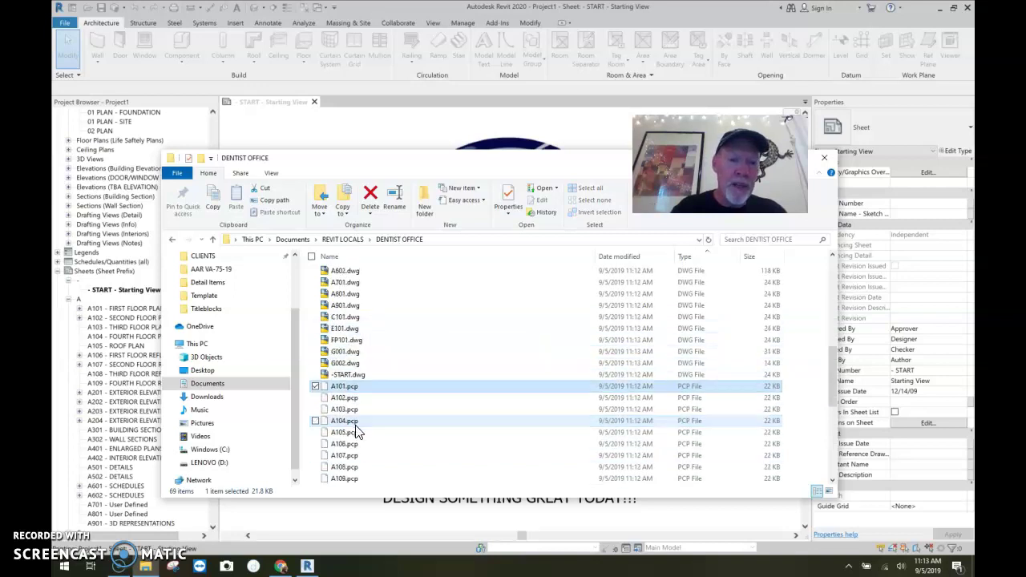
{"action": "scroll", "coordinate": [360, 365], "scroll_direction": "up", "scroll_amount": 8}
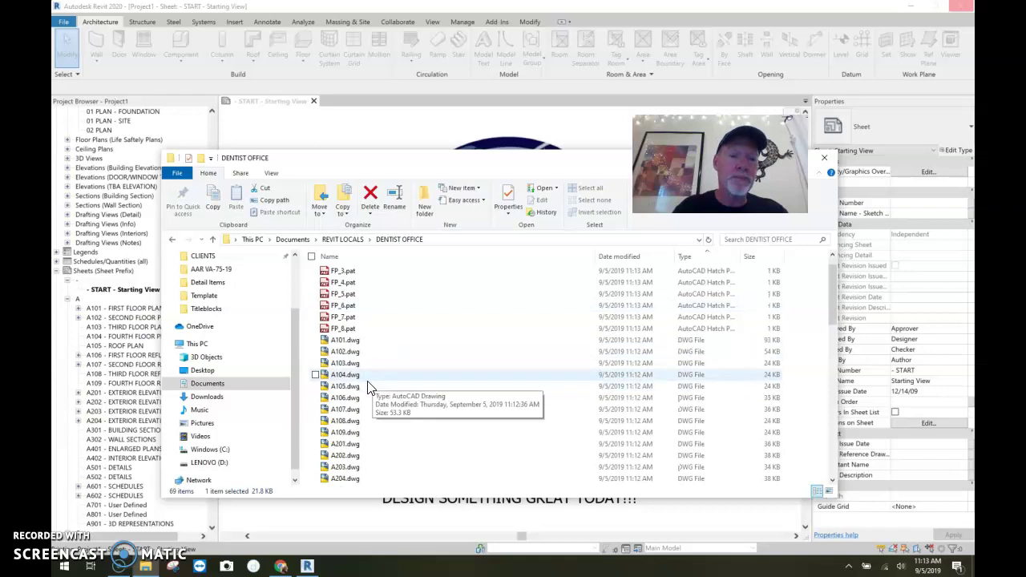
{"action": "scroll", "coordinate": [383, 377], "scroll_direction": "down", "scroll_amount": 3}
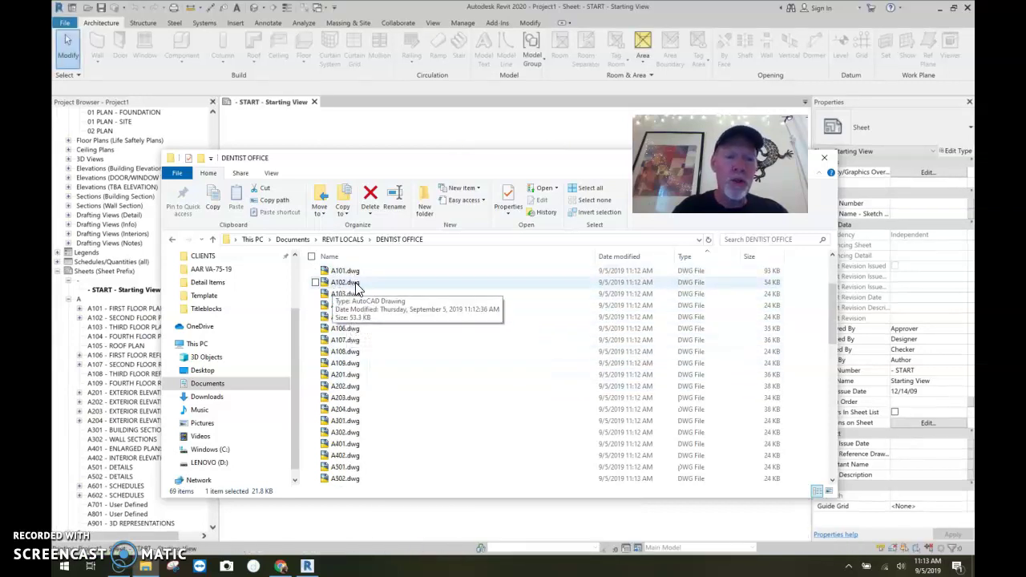
{"action": "scroll", "coordinate": [353, 385], "scroll_direction": "down", "scroll_amount": 3}
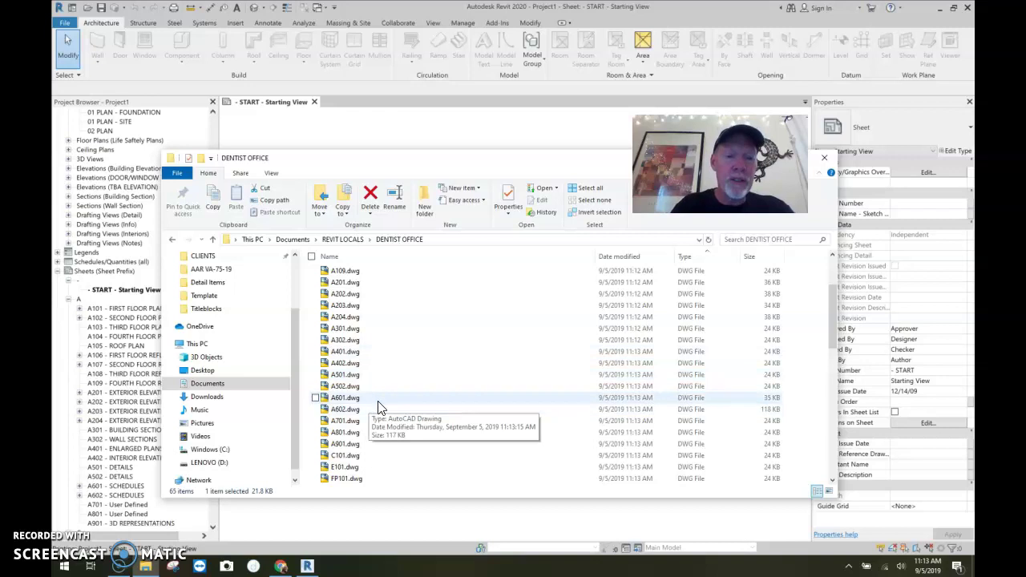
{"action": "left_click_drag", "start_coordinate": [392, 407], "coordinate": [396, 125]}
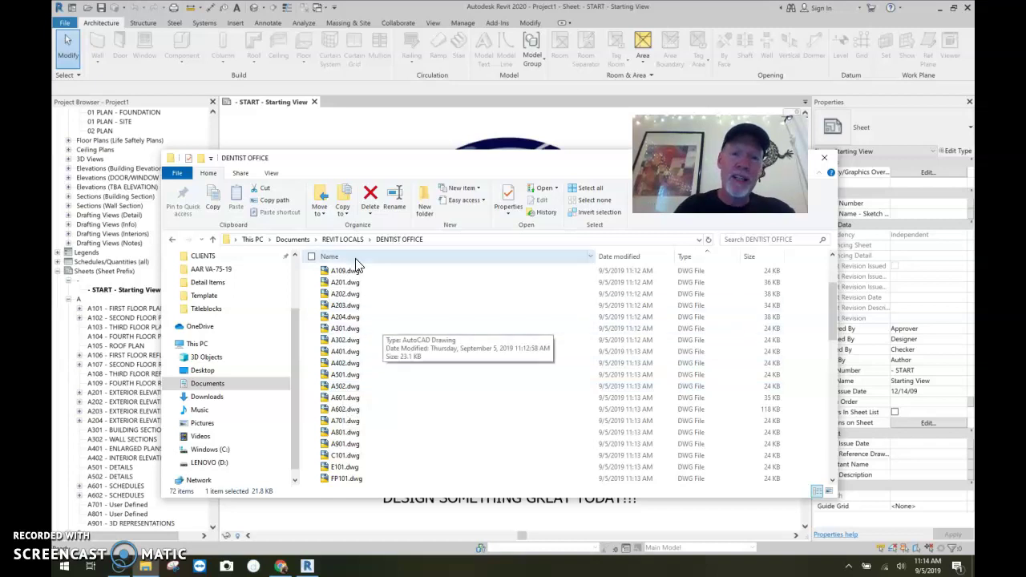
{"action": "left_click", "coordinate": [824, 157]}
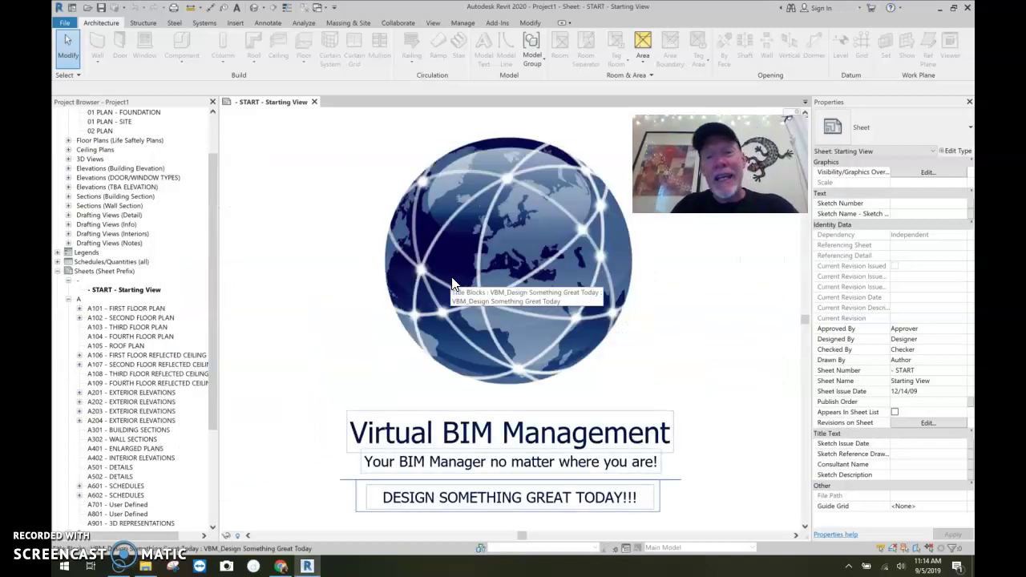